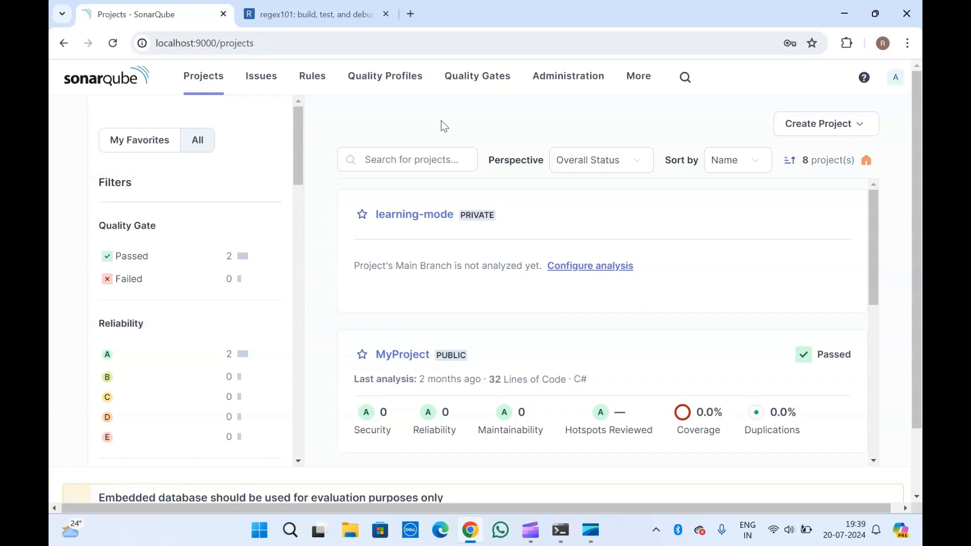
- Look over the Issues and General Settings pages and review the list of existing projects
click(262, 79)
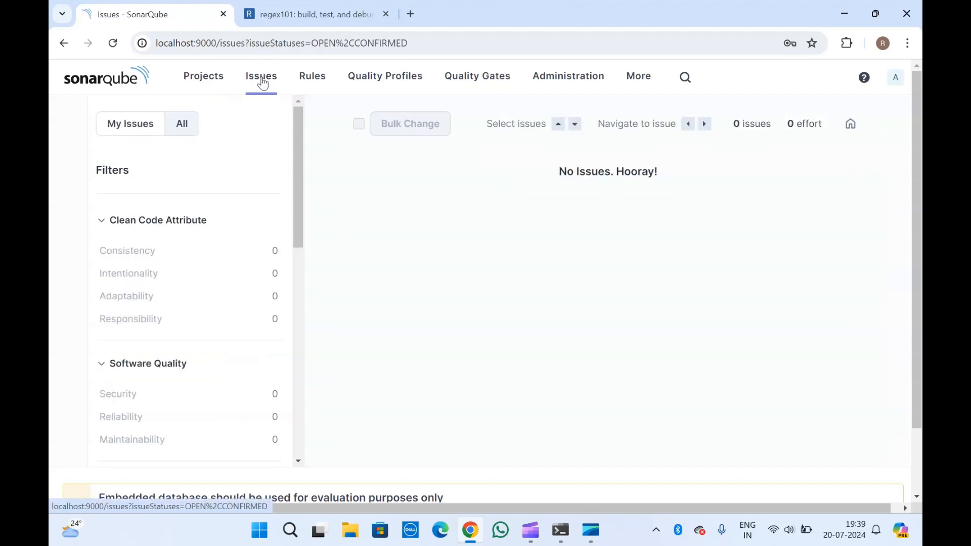
click(209, 77)
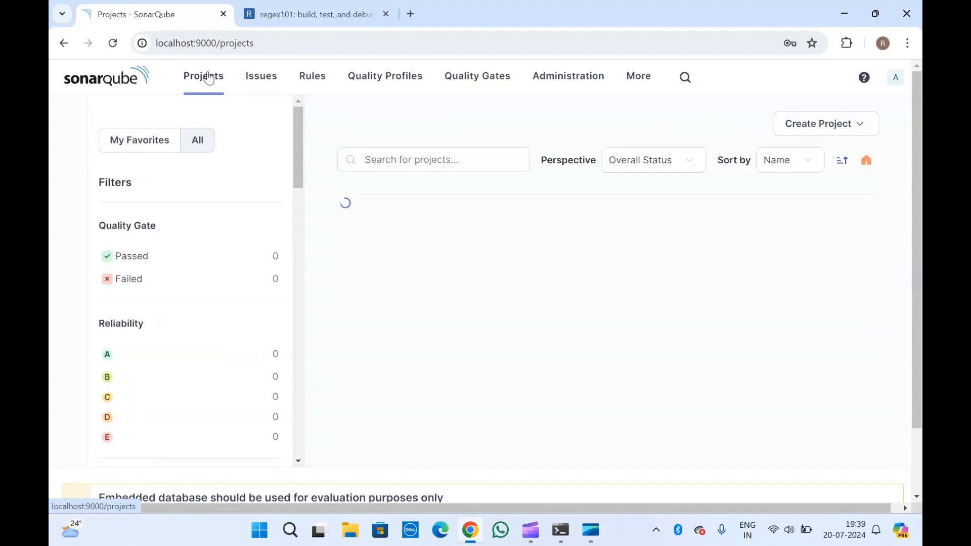
click(272, 77)
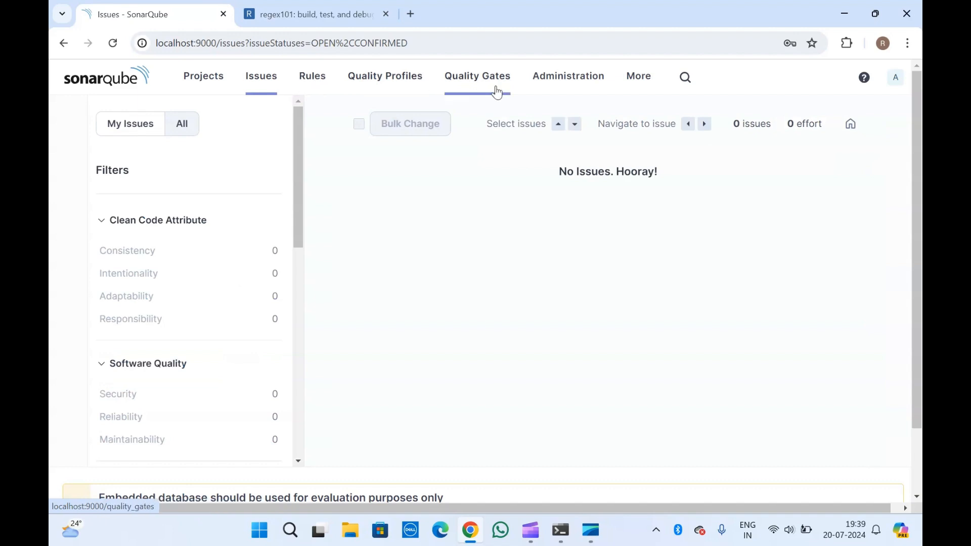
click(558, 76)
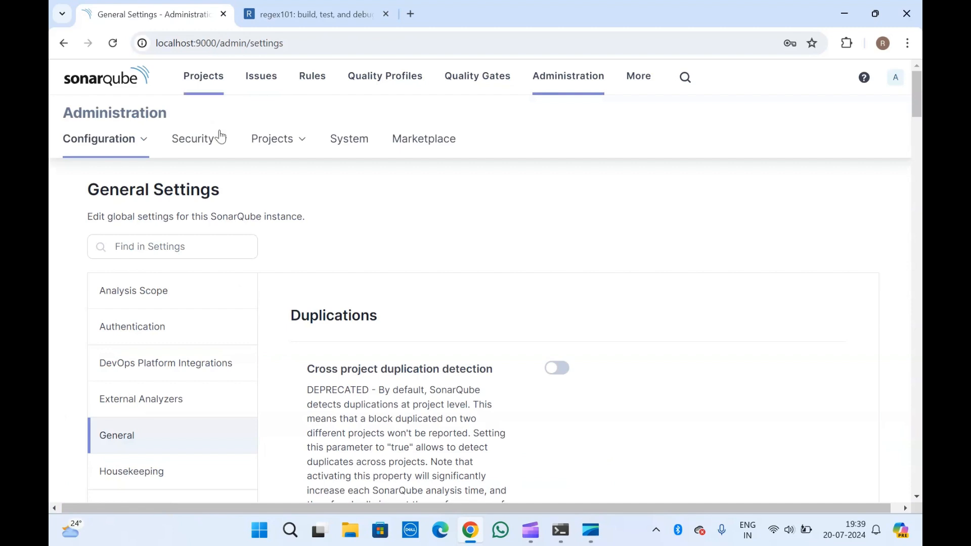
click(214, 78)
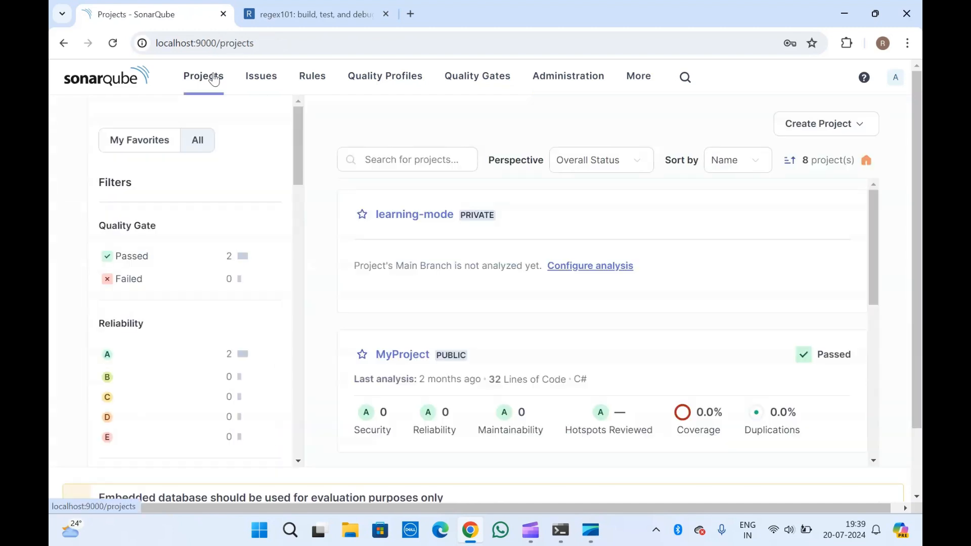
scroll(362, 348, down, 10)
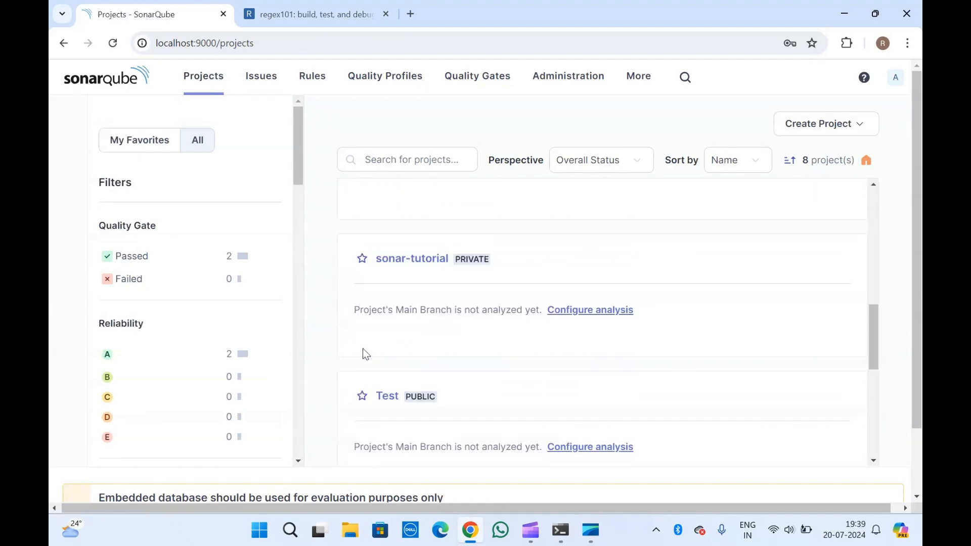
scroll(362, 349, up, 10)
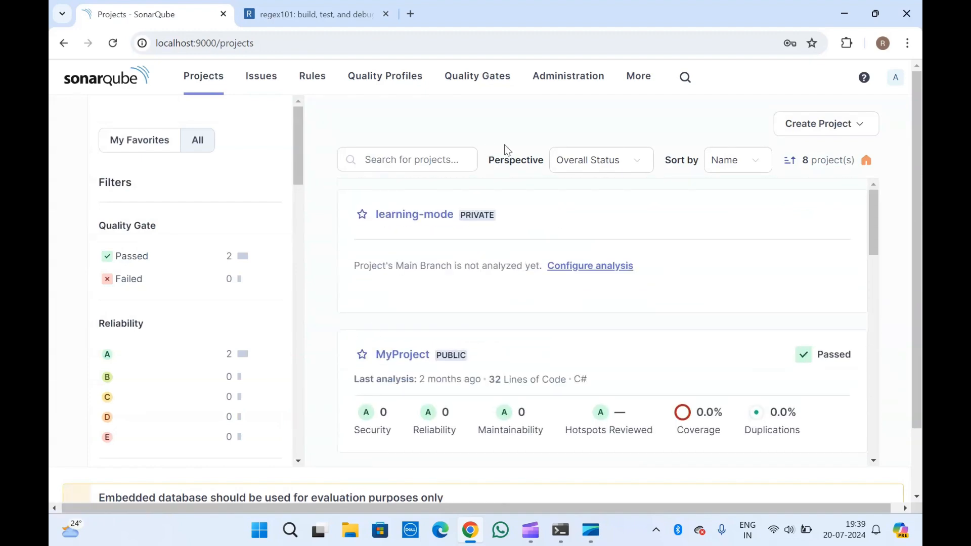
- Open the Permission Templates page under the security administration settings
click(561, 80)
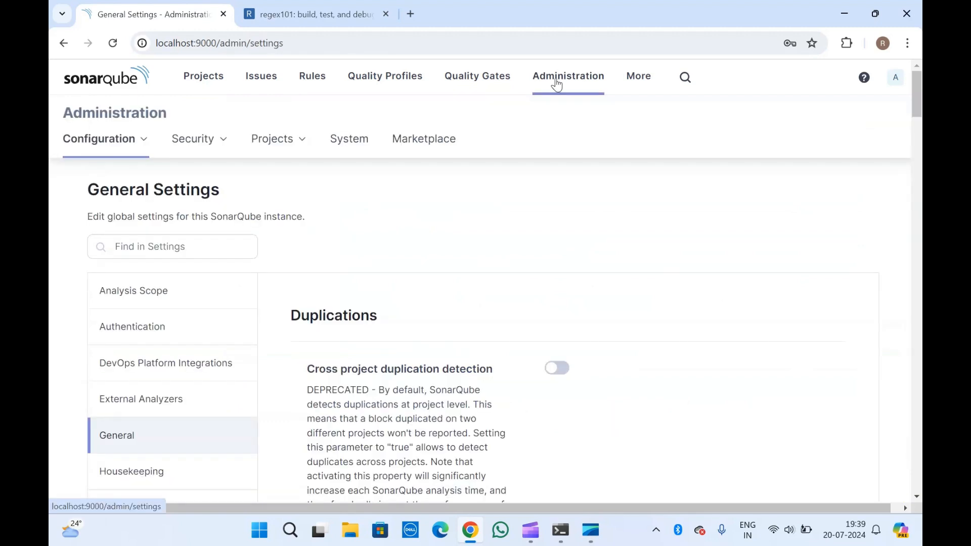
click(208, 146)
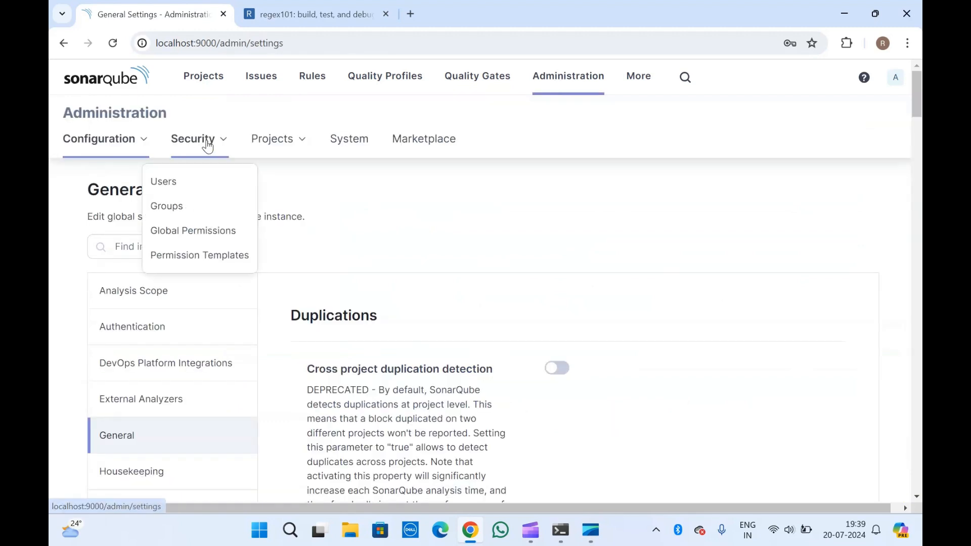
click(195, 255)
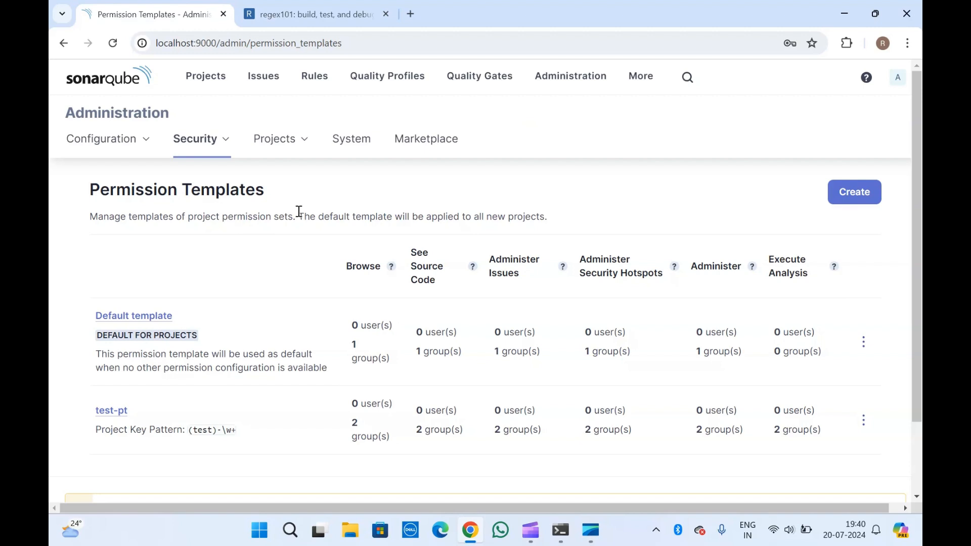
- View the regex101 regular expression tester and return to the permission templates list in SonarQube
click(338, 6)
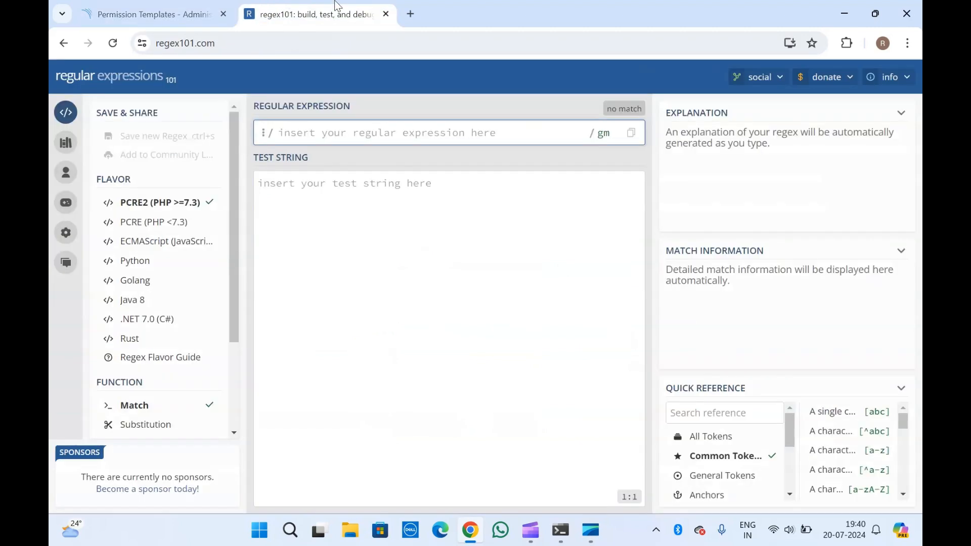
click(157, 7)
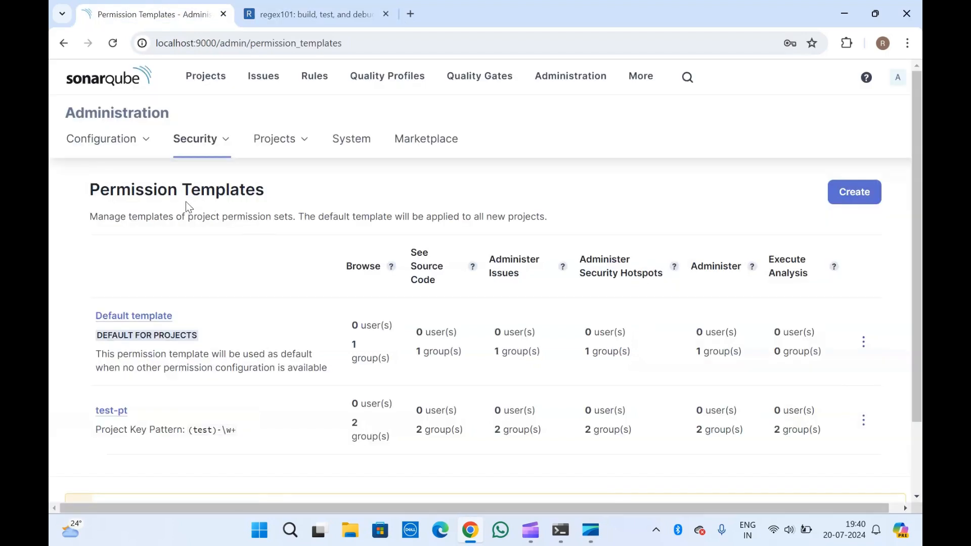
scroll(187, 201, down, 3)
scroll(186, 201, up, 3)
- Search the web for "regular expression sonarqube" and read the SonarSource article on the dangers of regular expressions in JavaScript
click(406, 16)
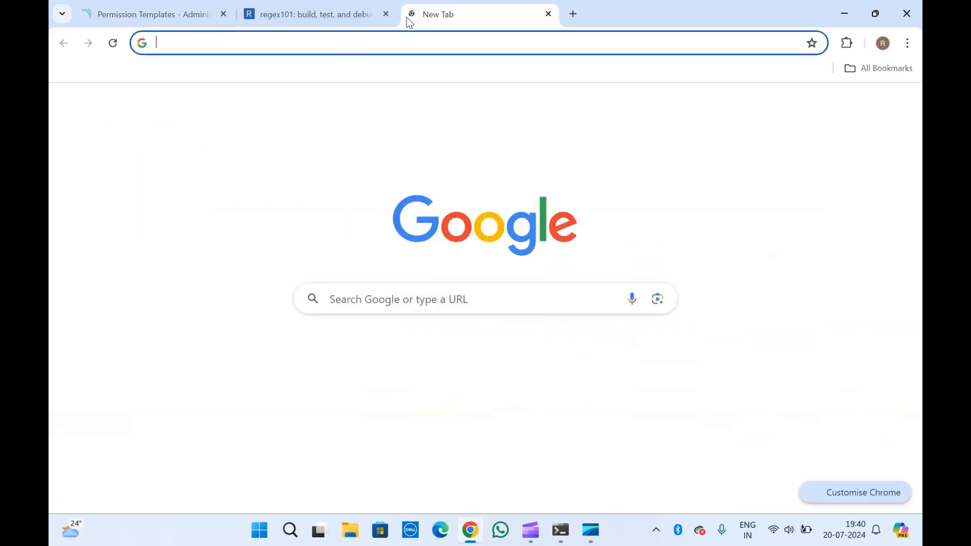
text(reg)
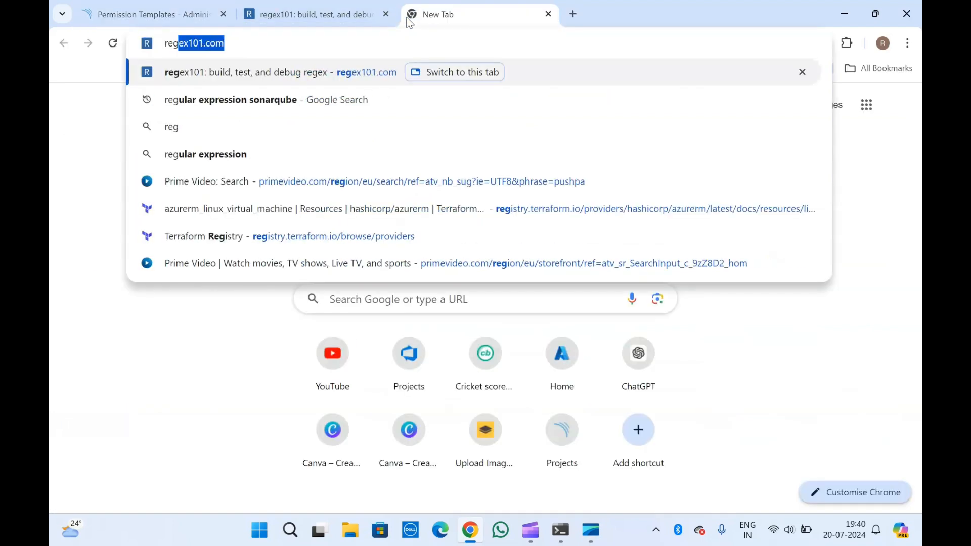
click(346, 110)
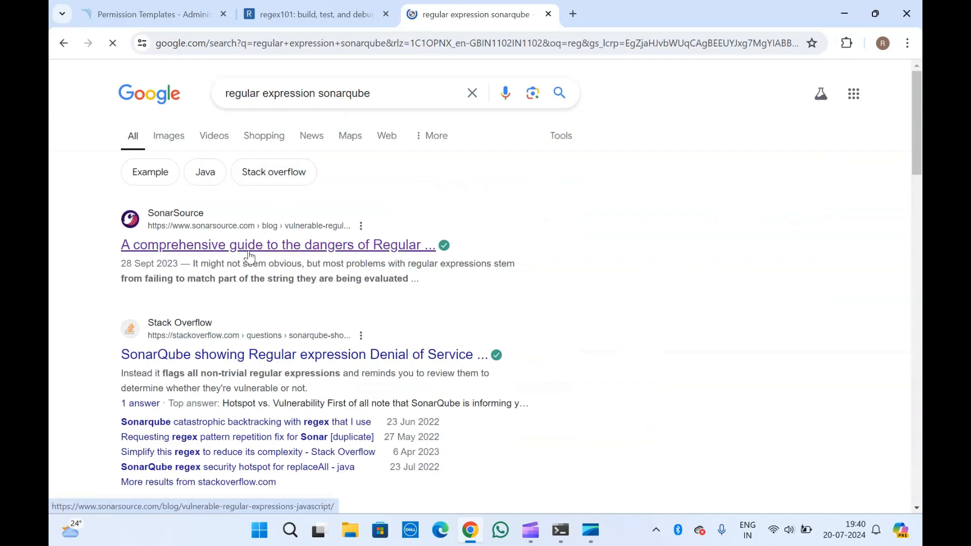
click(250, 246)
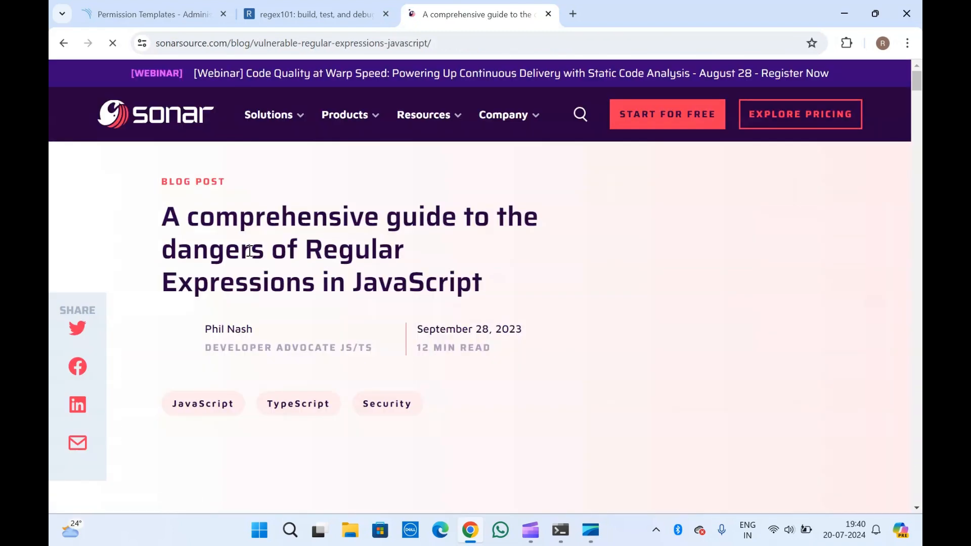
scroll(427, 279, down, 3)
scroll(428, 279, down, 8)
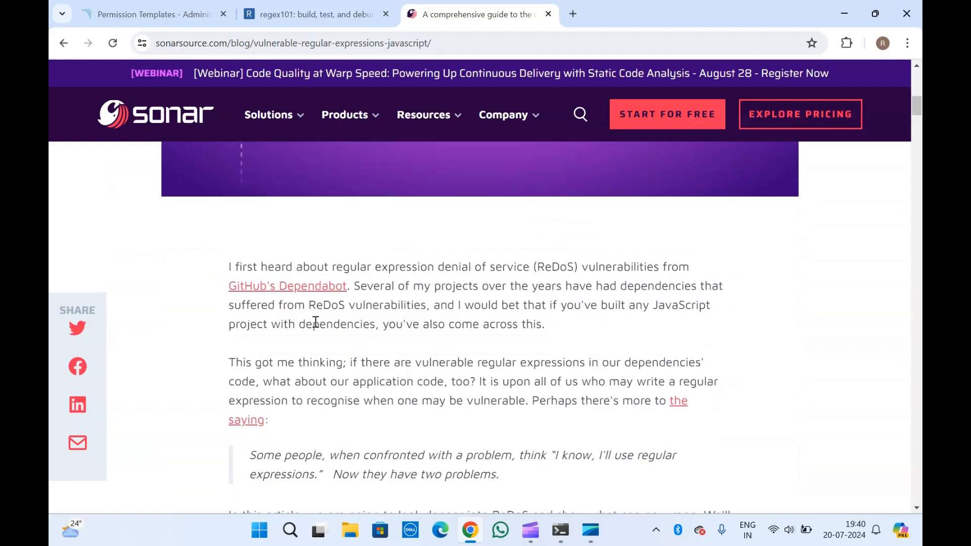
scroll(315, 322, down, 2)
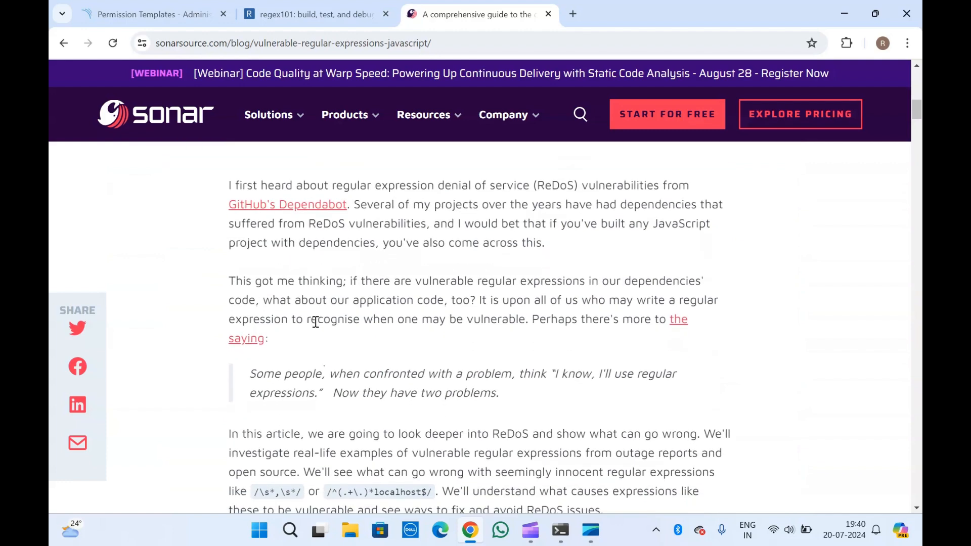
- Return to SonarQube's permission templates and examine the project key pattern of the test-pt template part by part
click(160, 11)
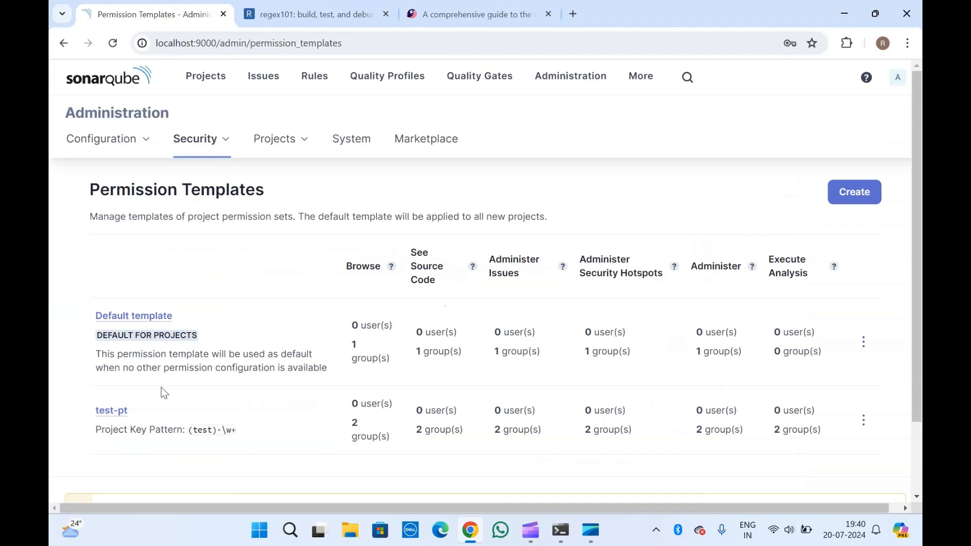
double_click(105, 434)
drag(188, 431, 237, 431)
click(169, 440)
double_click(176, 432)
click(192, 431)
double_click(192, 431)
click(192, 432)
double_click(209, 430)
click(199, 430)
double_click(200, 430)
click(240, 430)
drag(240, 430, 194, 430)
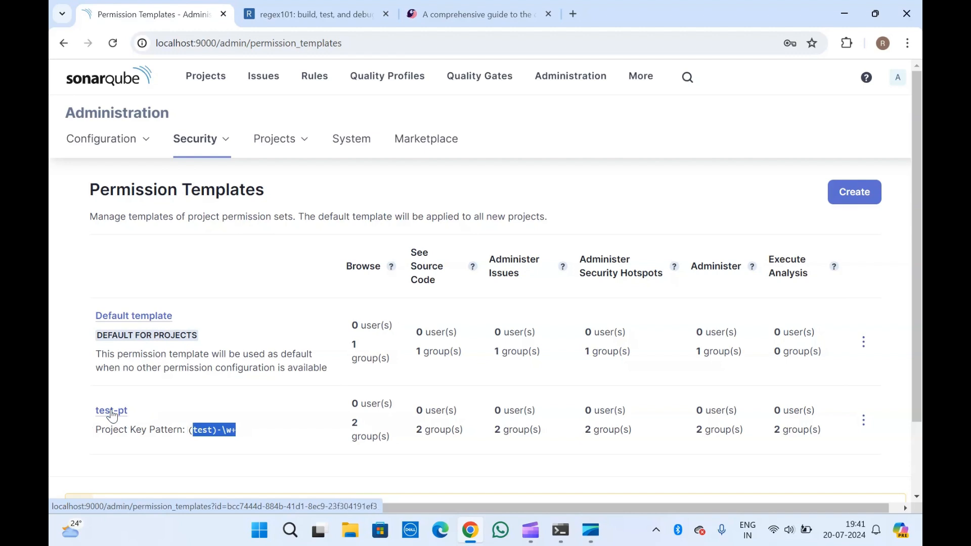
click(187, 395)
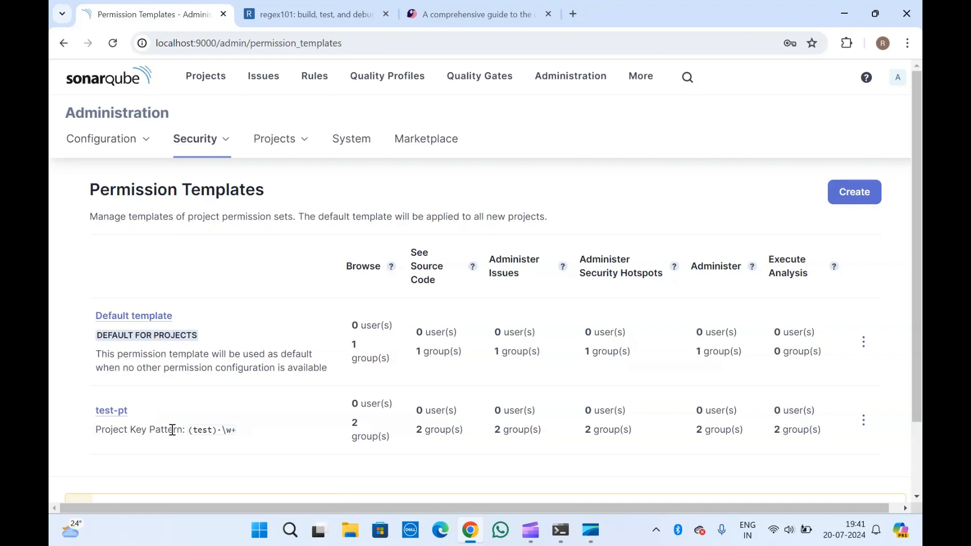
- Open the test-pt permission template and review the permissions granted to each group
click(122, 412)
scroll(375, 365, down, 3)
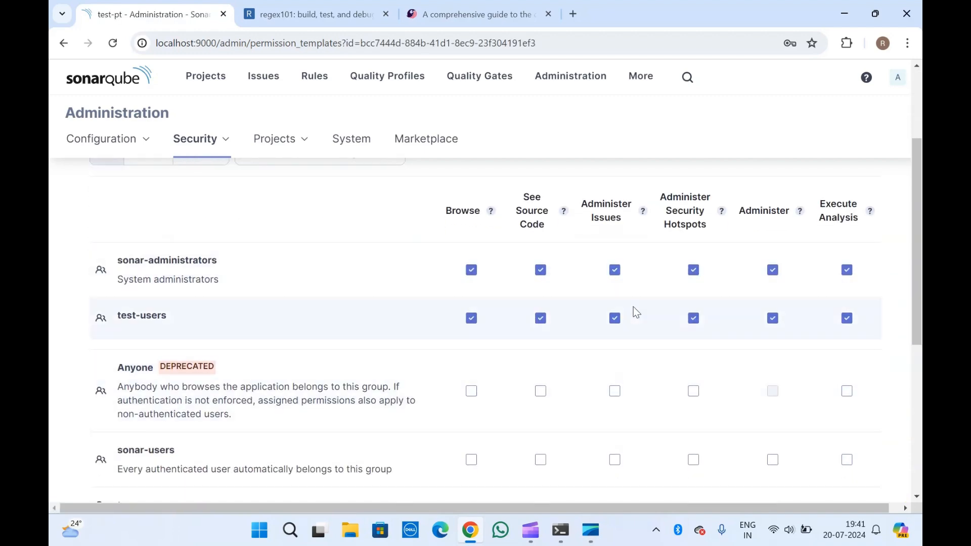
scroll(272, 340, down, 6)
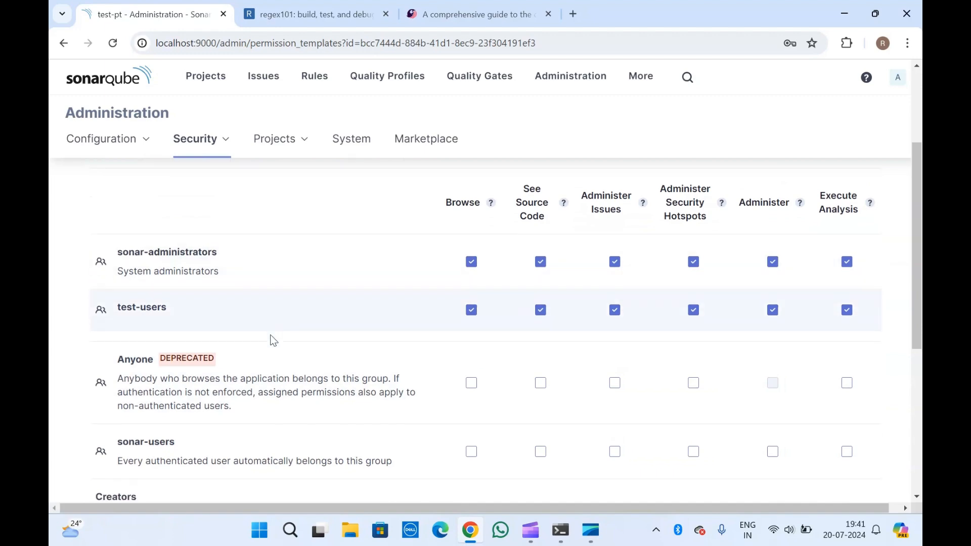
scroll(273, 340, up, 10)
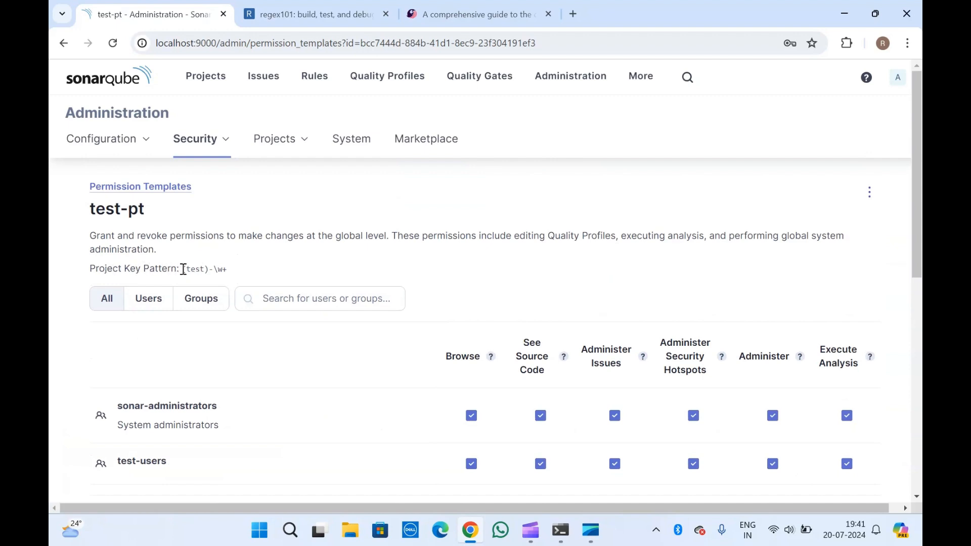
- Examine the project key pattern on the test-pt template's page together with its group permissions
drag(183, 269, 241, 270)
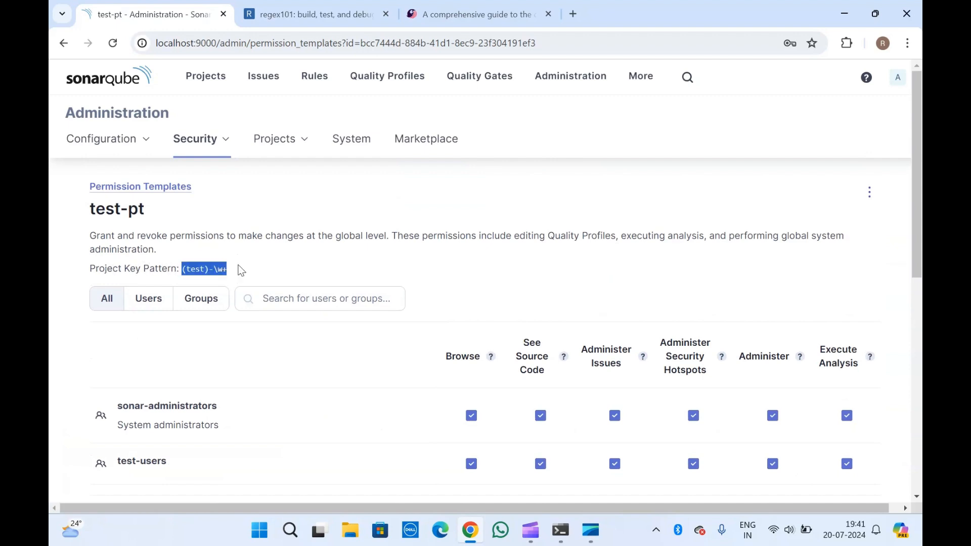
click(241, 271)
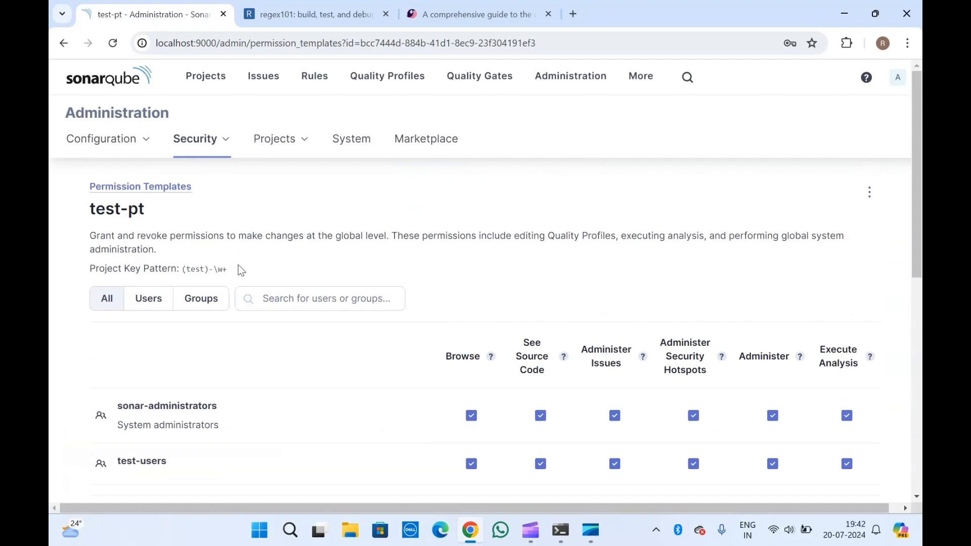
drag(180, 270, 229, 269)
click(228, 269)
double_click(195, 269)
click(190, 269)
drag(183, 270, 228, 269)
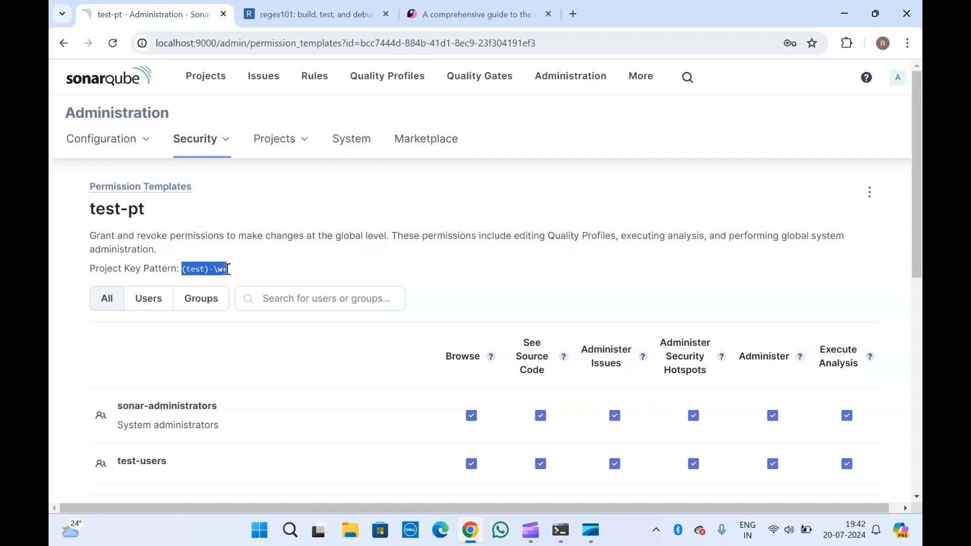
click(139, 268)
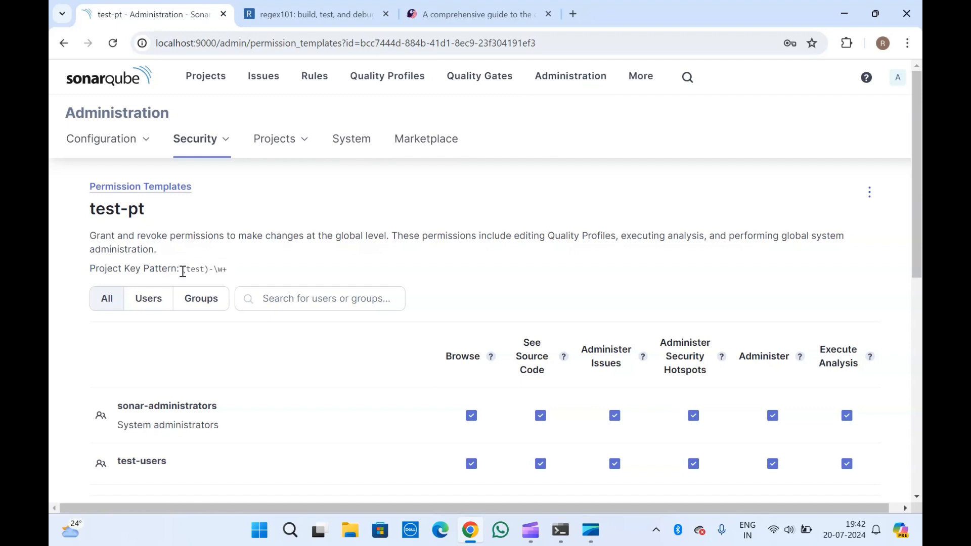
drag(183, 272, 233, 271)
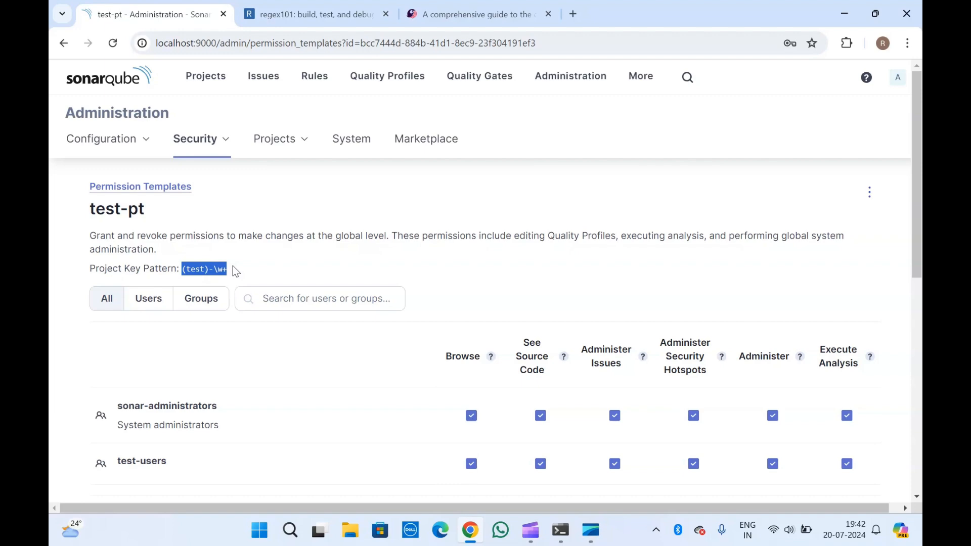
click(233, 270)
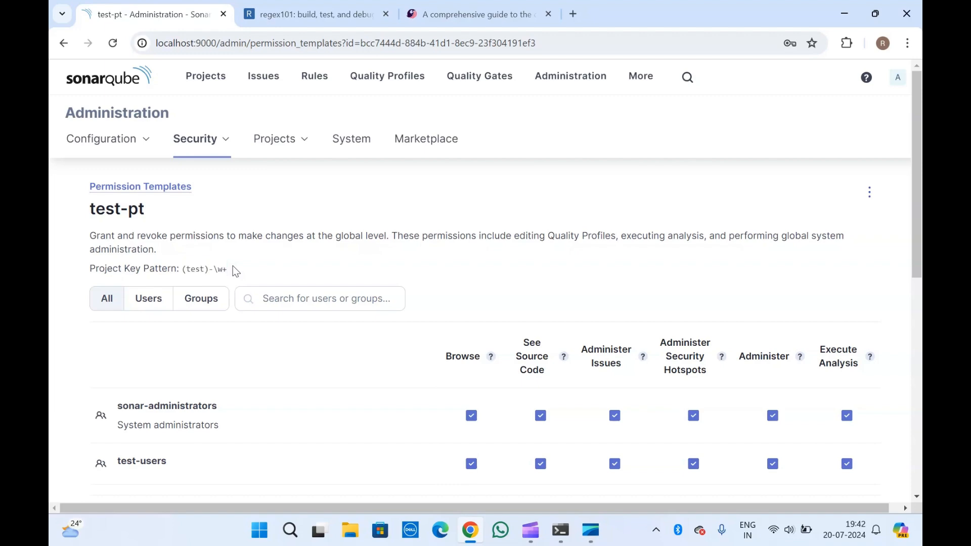
scroll(233, 270, down, 10)
scroll(233, 271, up, 9)
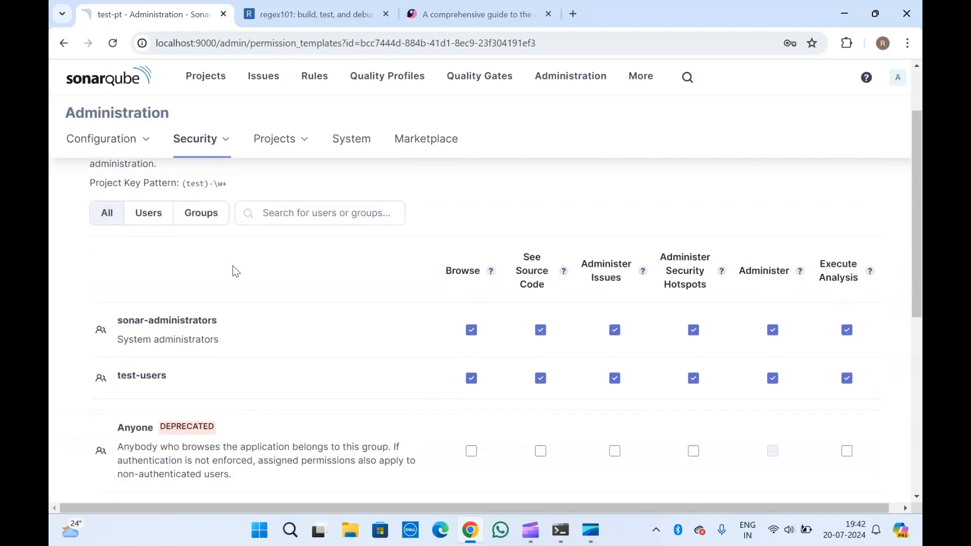
scroll(235, 272, up, 1)
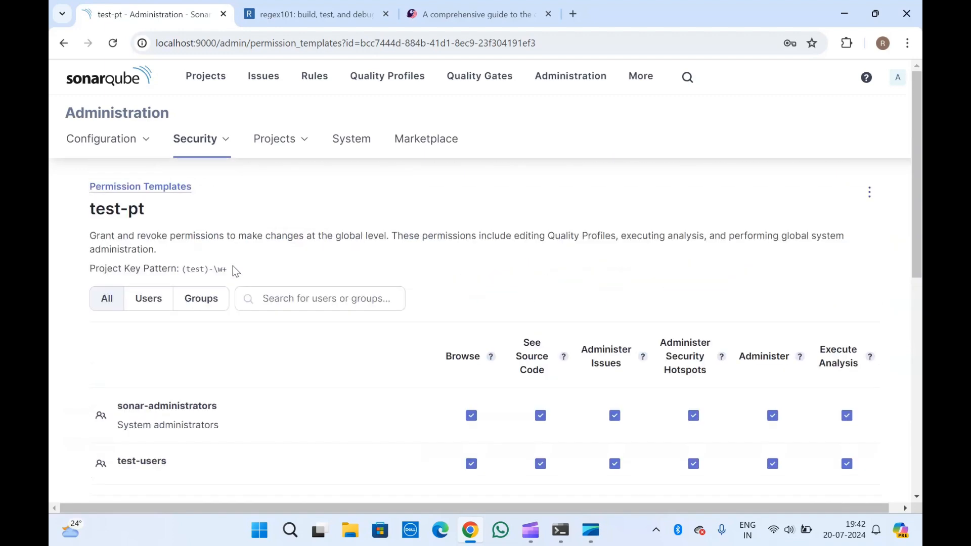
- Return to the permission templates list and begin a new permission template named "tetst"
click(169, 187)
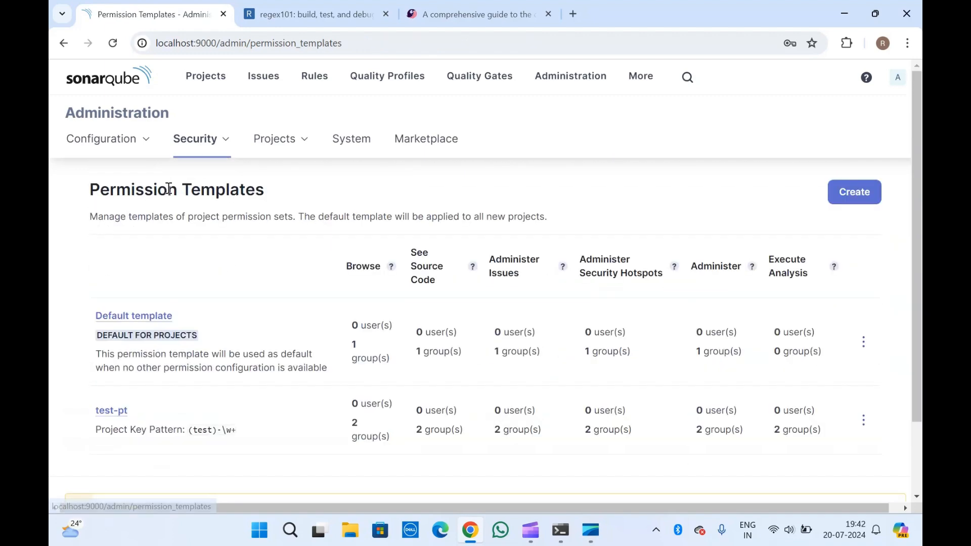
click(839, 193)
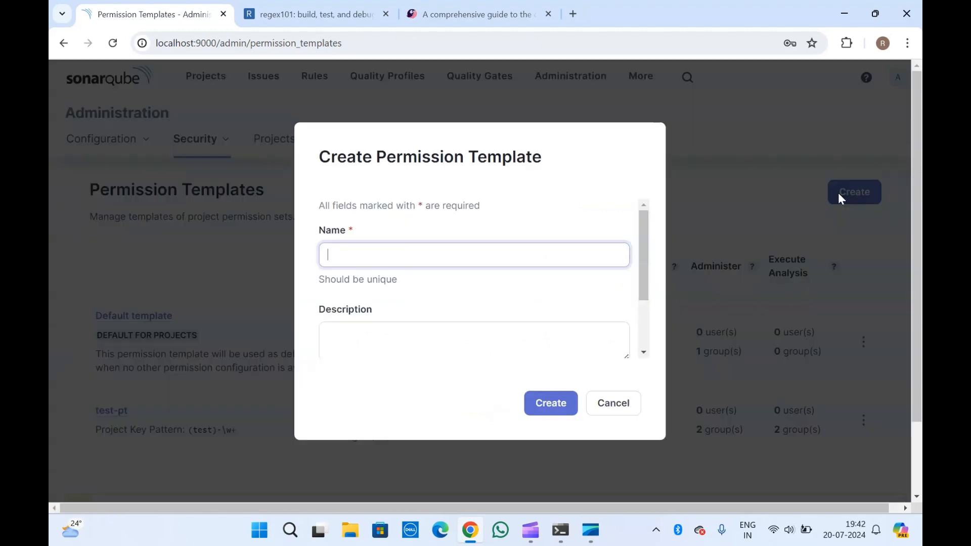
click(457, 249)
text(tetst)
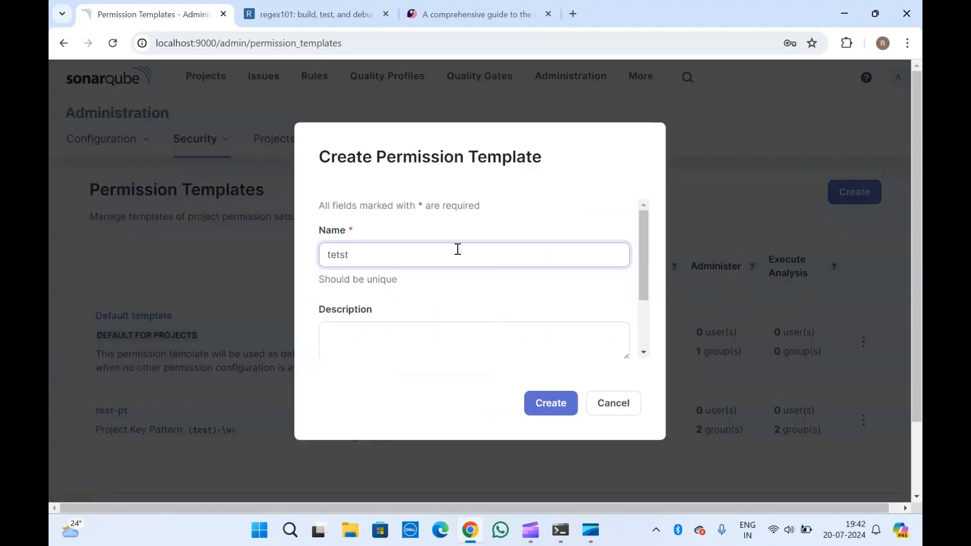
- Examine the new template's project key pattern field and its note about the accepted format
scroll(457, 249, down, 2)
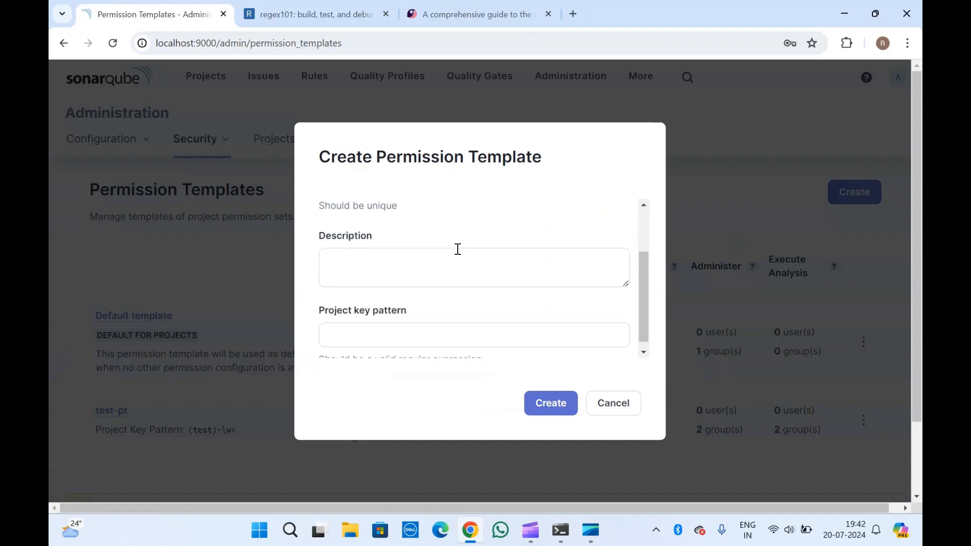
click(365, 326)
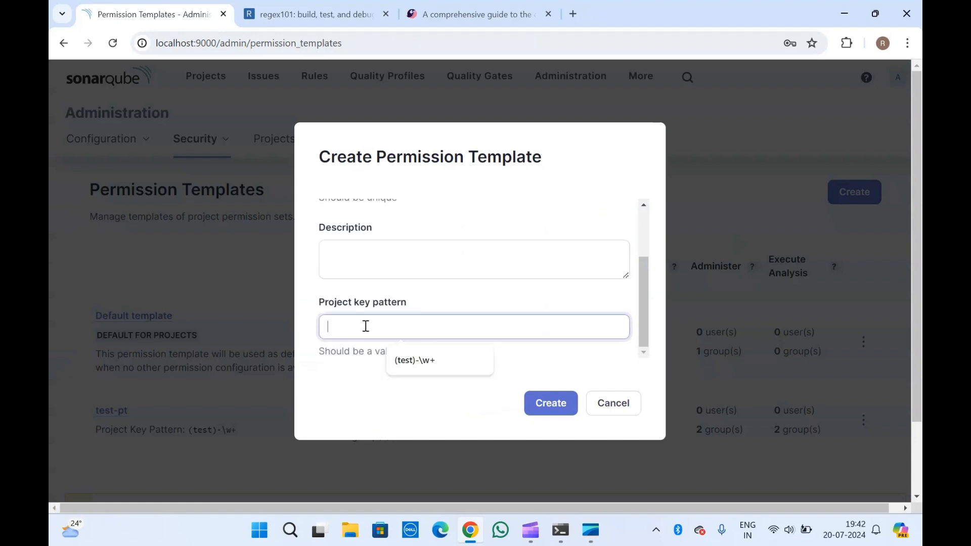
click(353, 308)
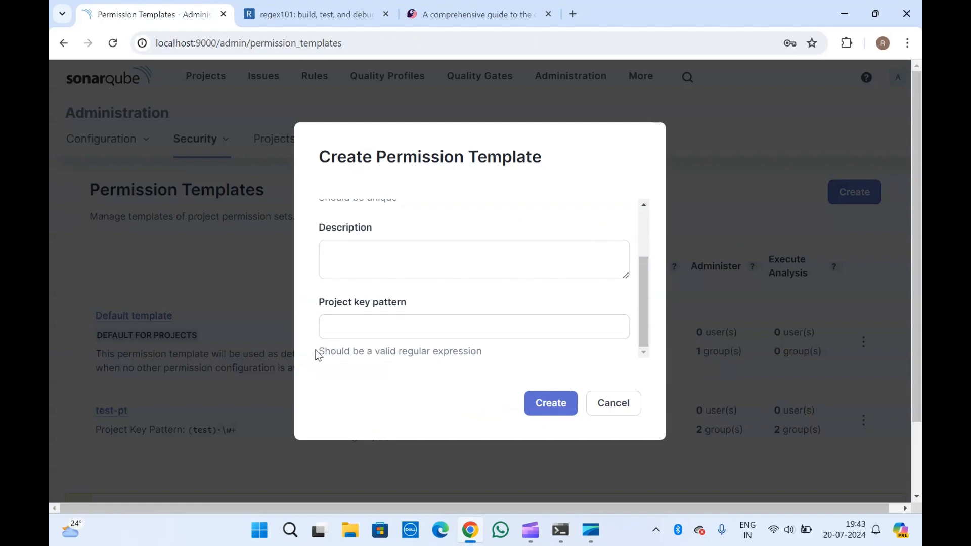
drag(321, 350, 493, 359)
click(493, 359)
triple_click(383, 357)
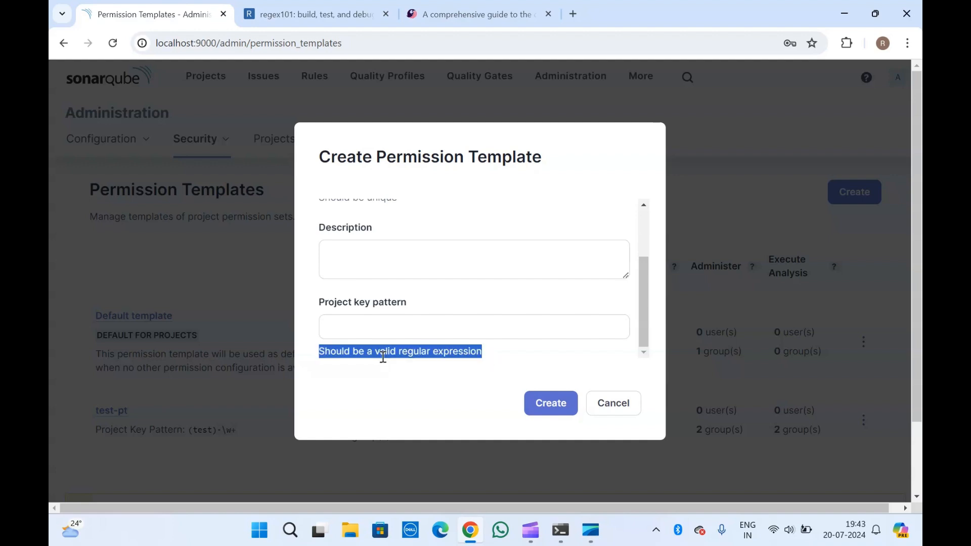
- Set the new template's project key pattern to test123*
click(385, 321)
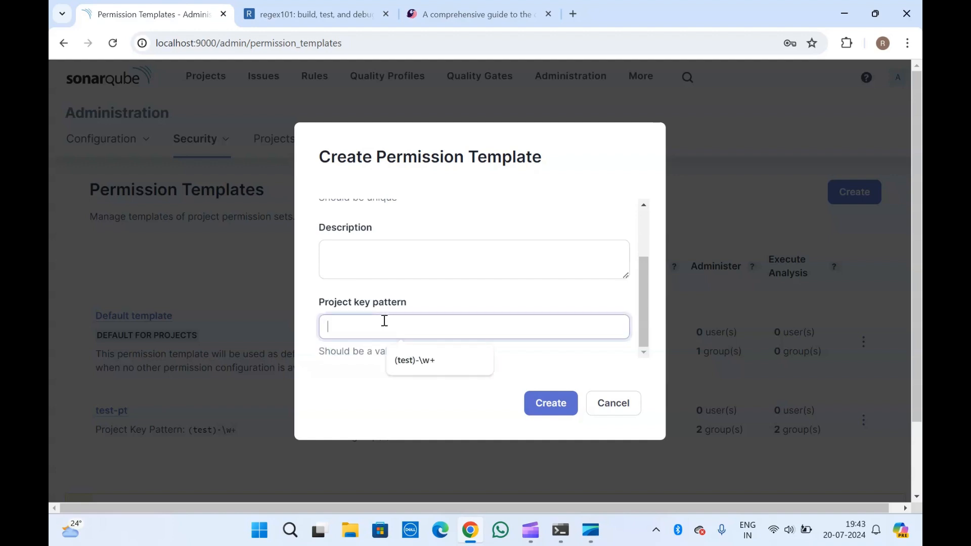
text(test)
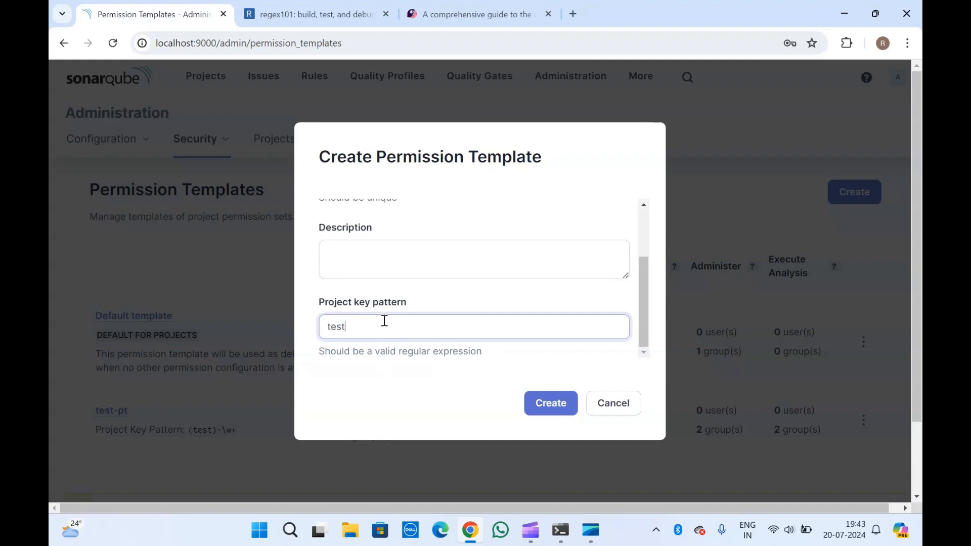
text(123*)
scroll(369, 327, up, 3)
scroll(369, 327, down, 3)
drag(373, 328, 321, 329)
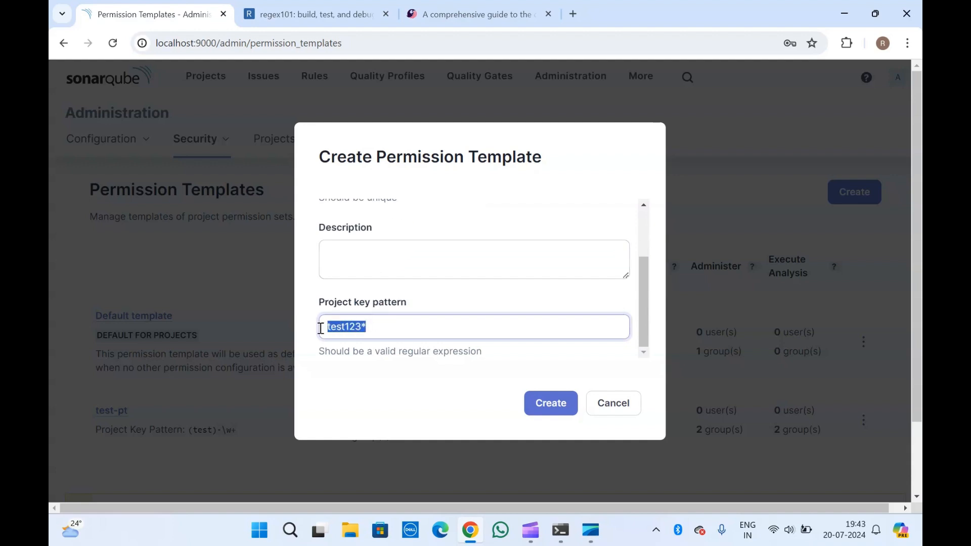
click(370, 305)
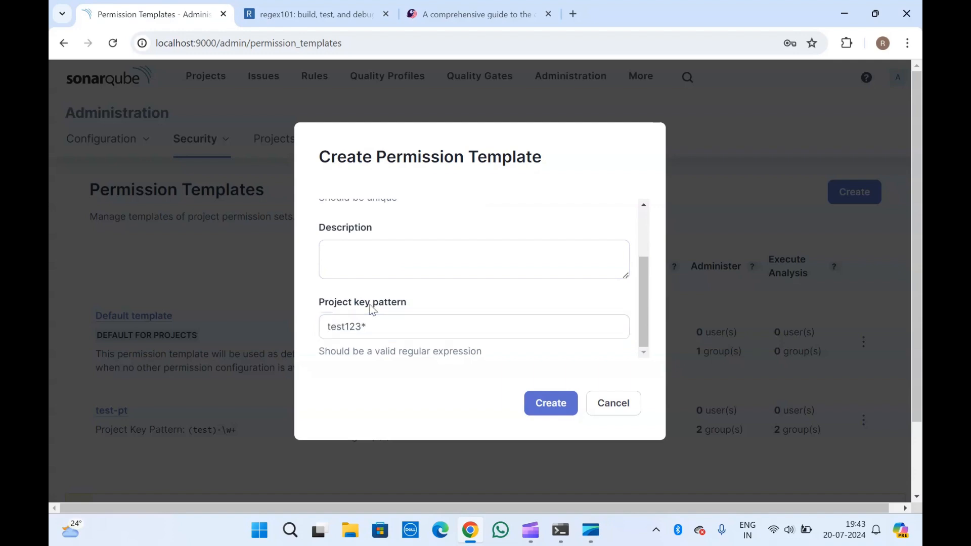
- Look briefly at the regex101 tester, return to SonarQube and cancel creating the new permission template
click(329, 5)
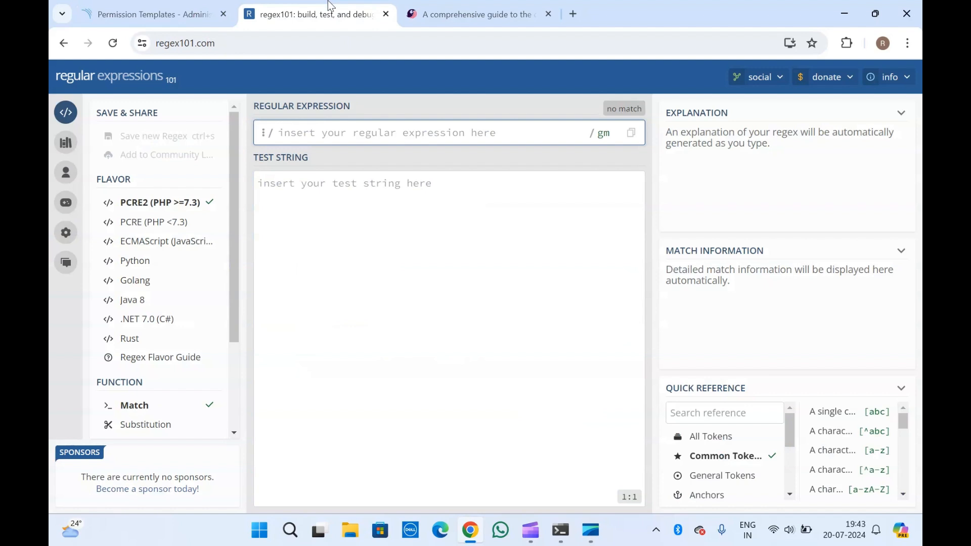
click(298, 217)
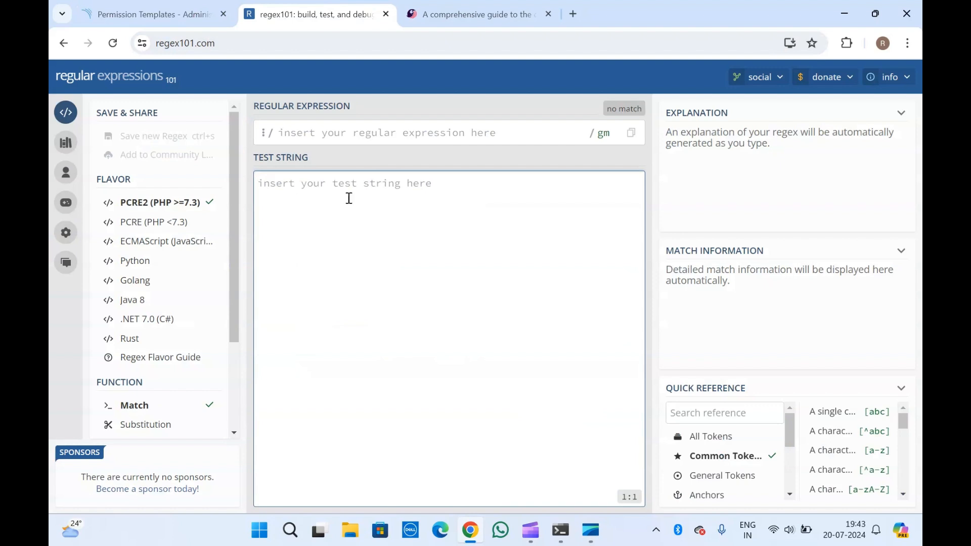
click(178, 7)
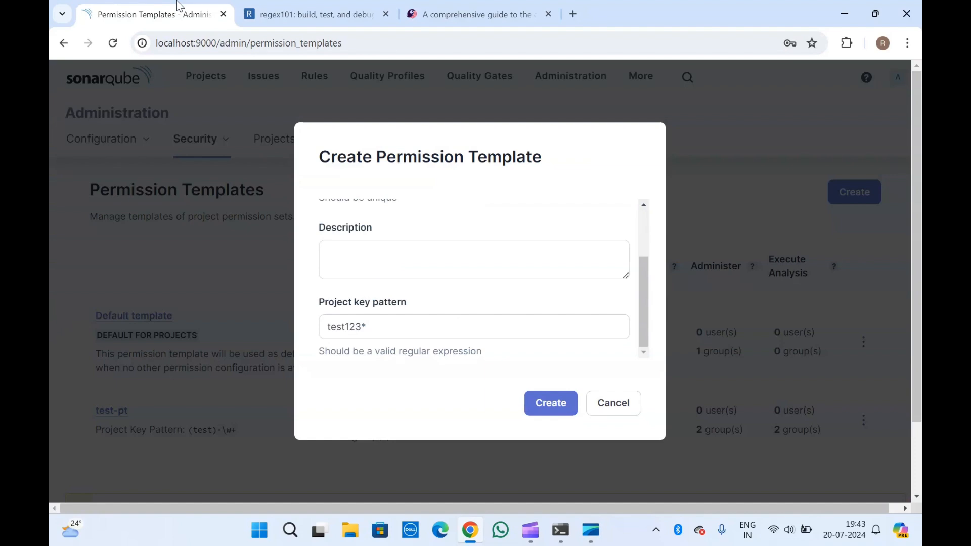
click(614, 403)
- Copy the test-pt template's project key pattern (test)-\w+ and paste it into regex101 as the regular expression
scroll(218, 394, down, 2)
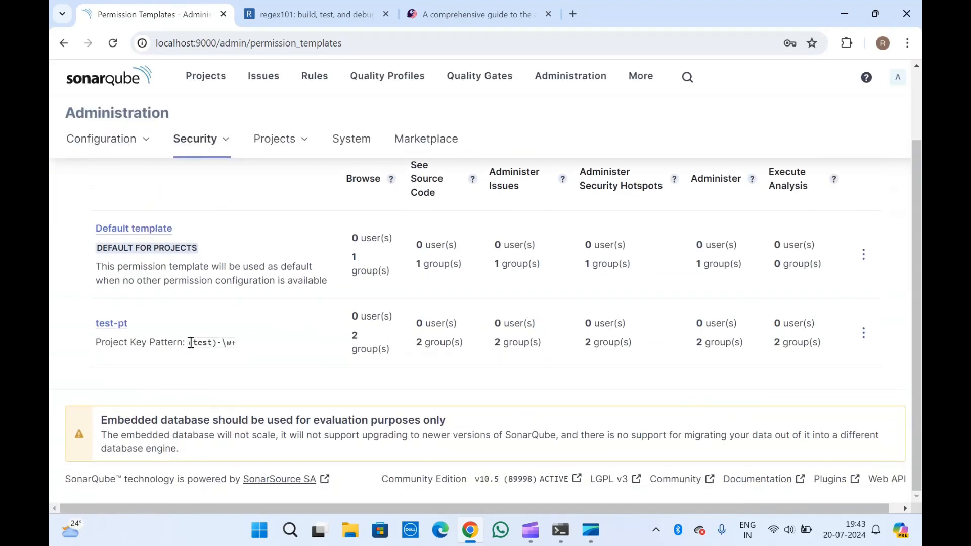
drag(189, 343, 237, 344)
key(ctrl+c)
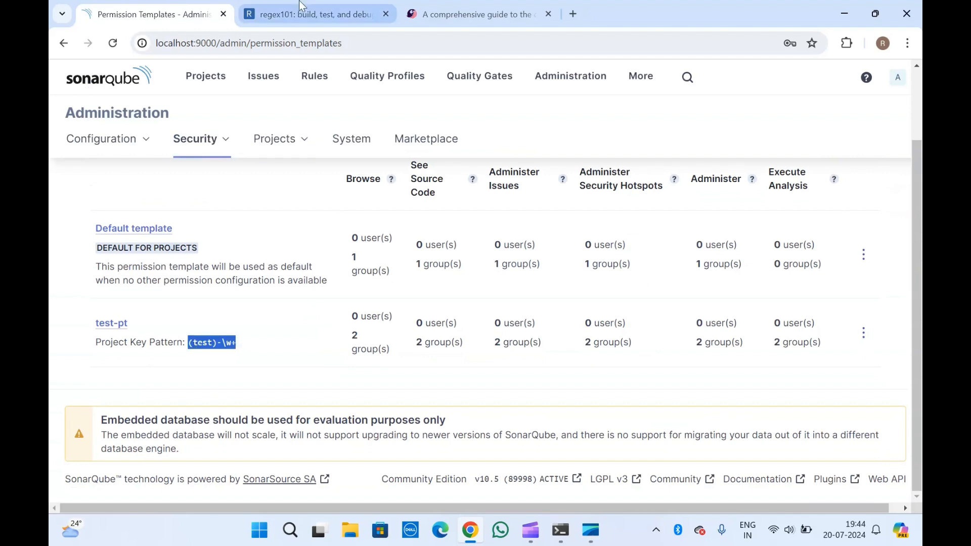
click(312, 15)
click(302, 129)
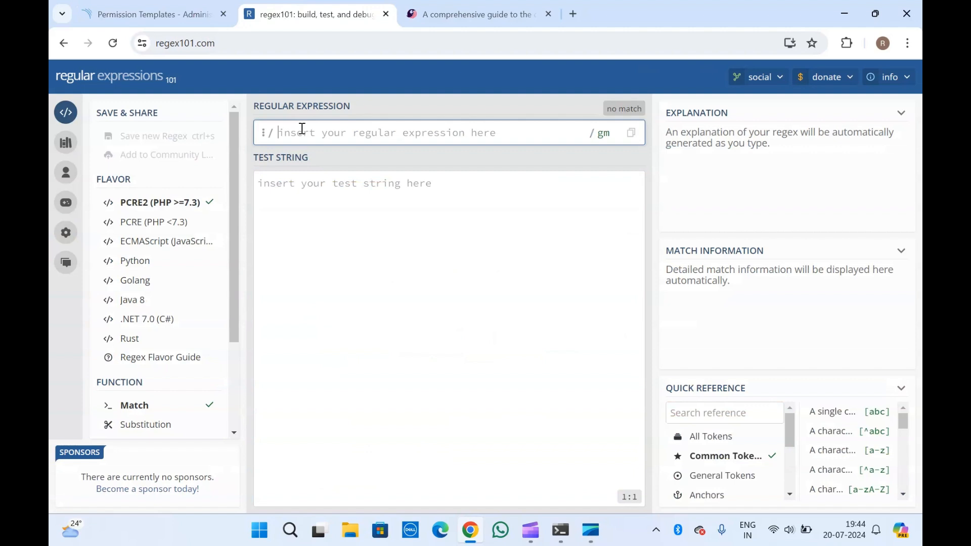
key(ctrl+v)
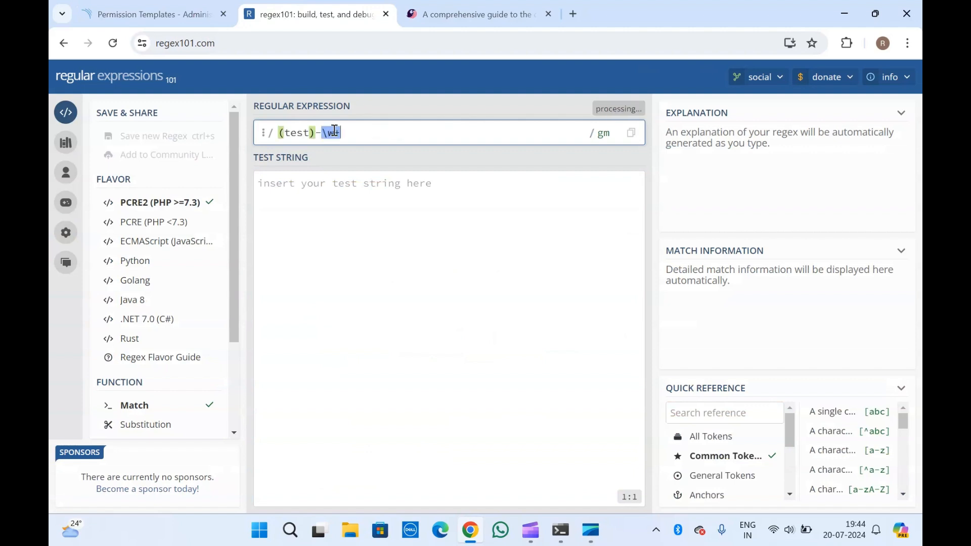
- Enter "test-" as the test string for the regular expression
click(348, 184)
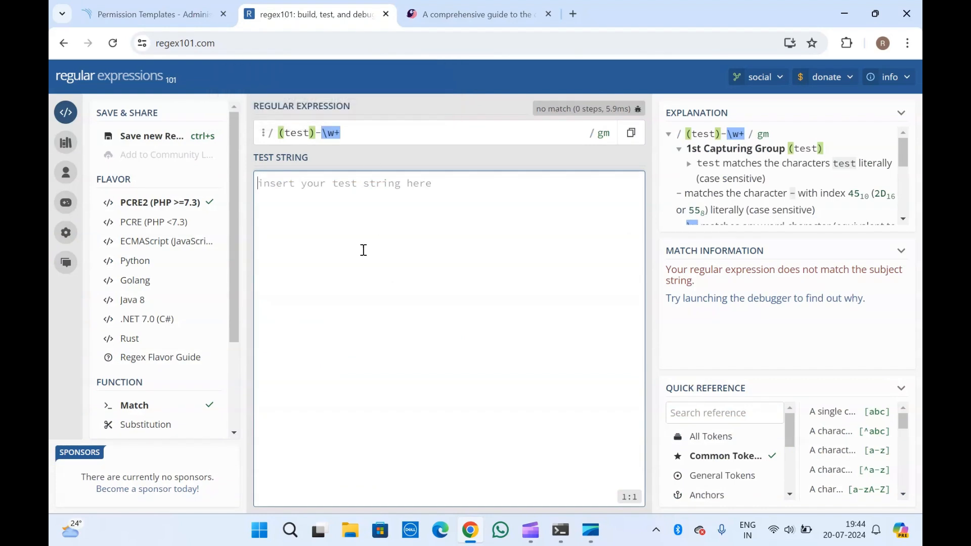
text(test)
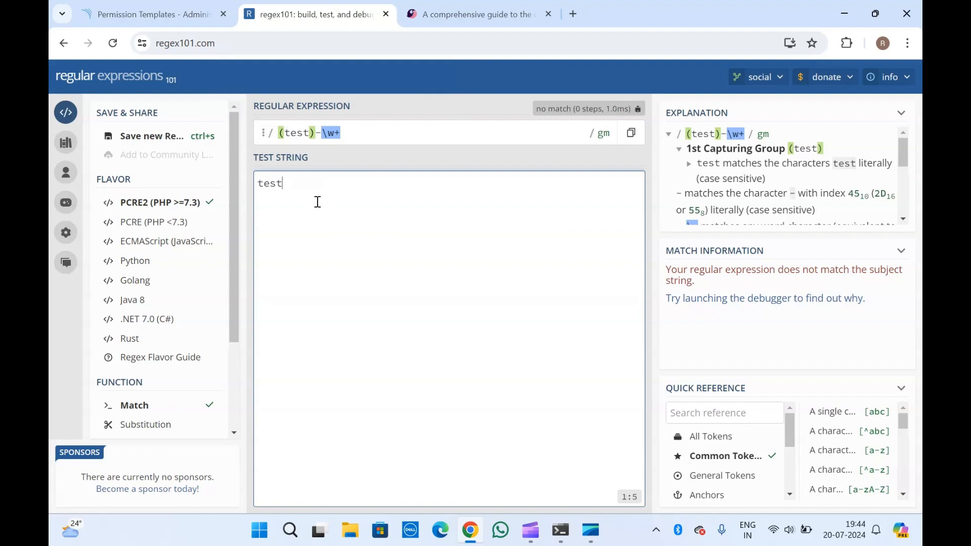
text(-)
- Read the explanation of each part of the (test)-\w+ expression, down to the global pattern flags
click(788, 177)
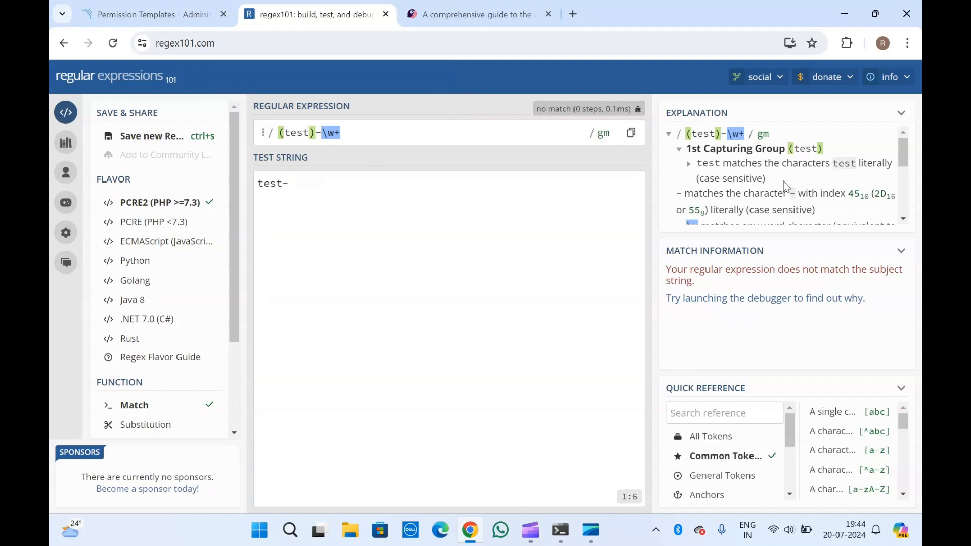
scroll(720, 184, down, 1)
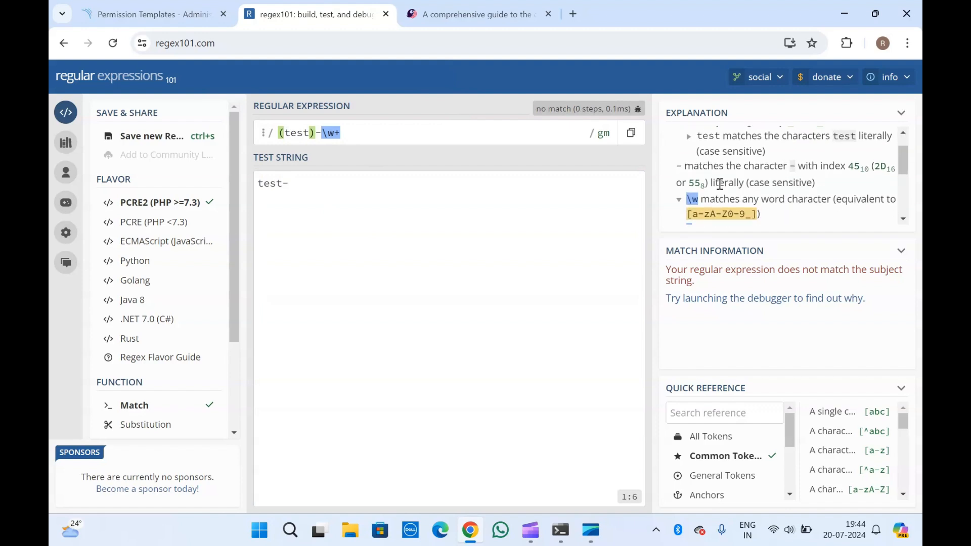
scroll(720, 183, down, 5)
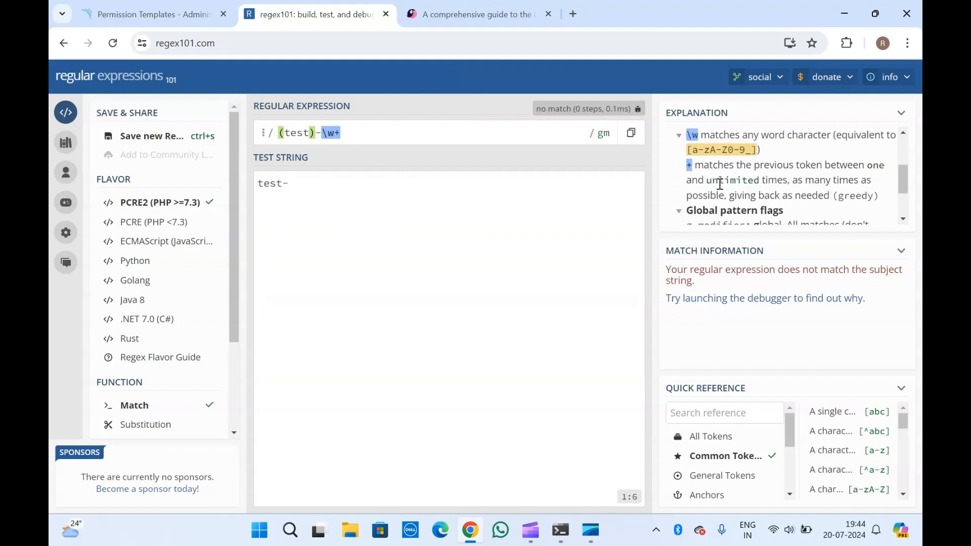
scroll(720, 183, down, 1)
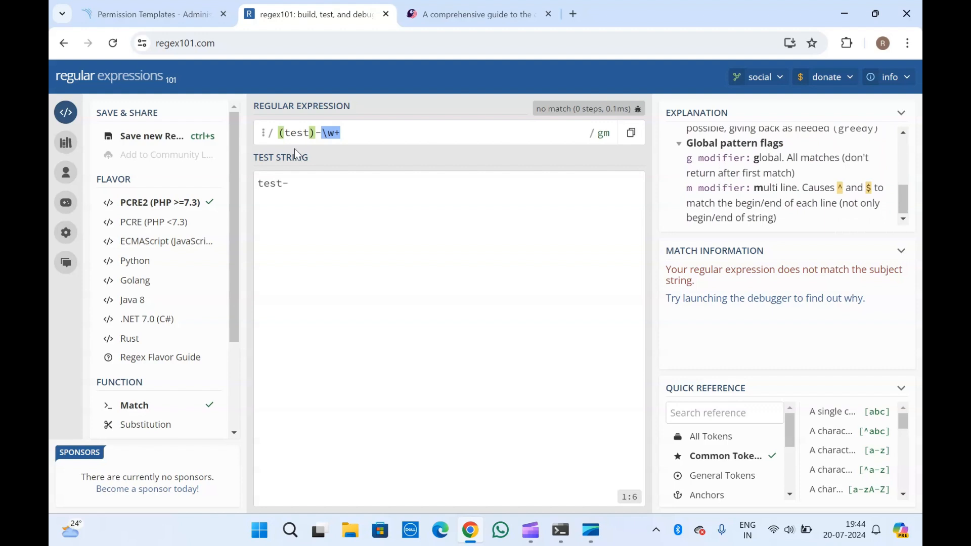
- Try ~ as the regular expression's delimiter, review the other delimiter options, and restore the / delimiter
click(363, 136)
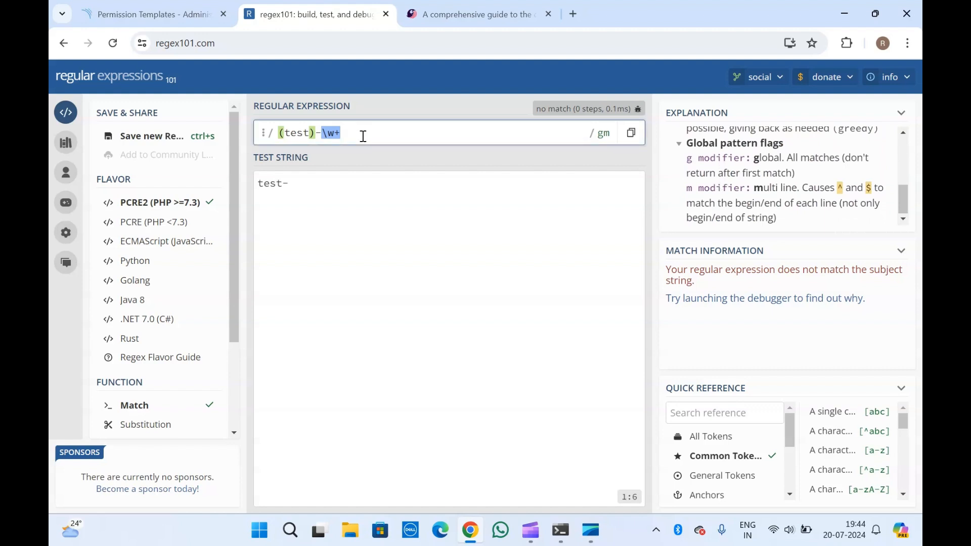
click(264, 134)
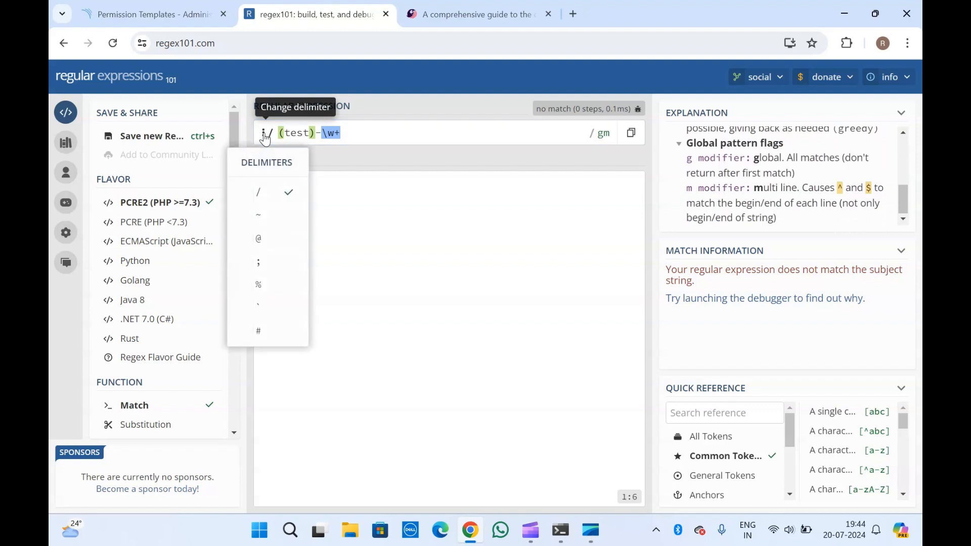
click(258, 215)
click(348, 218)
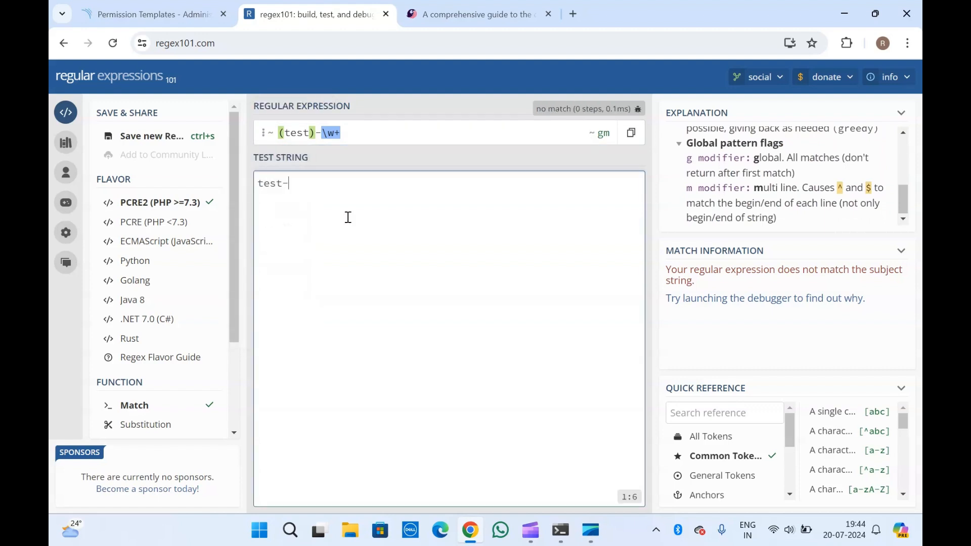
click(263, 134)
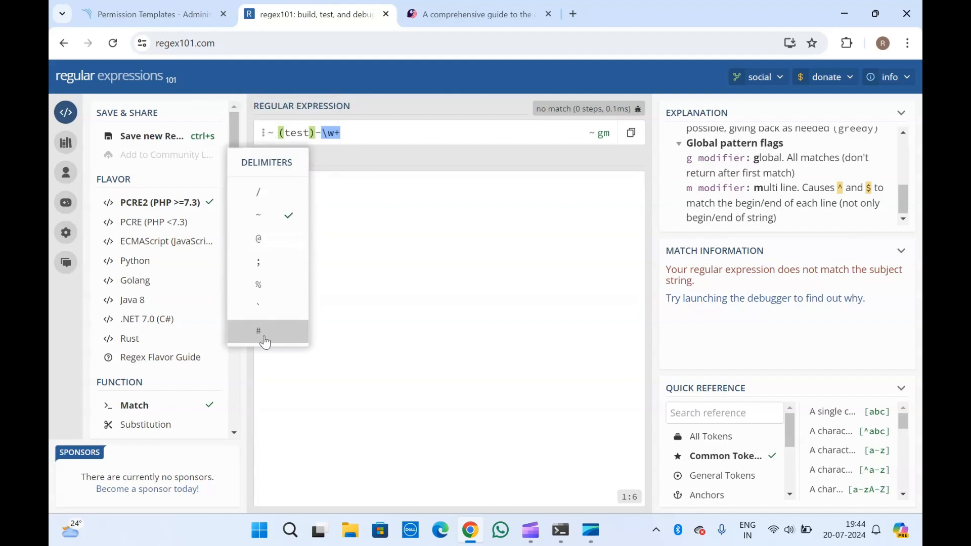
click(366, 144)
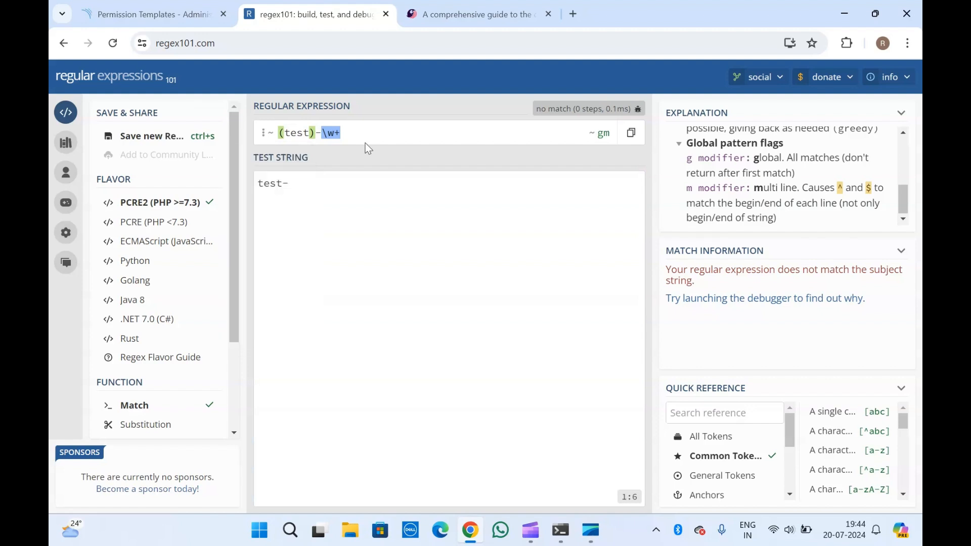
click(263, 134)
click(259, 191)
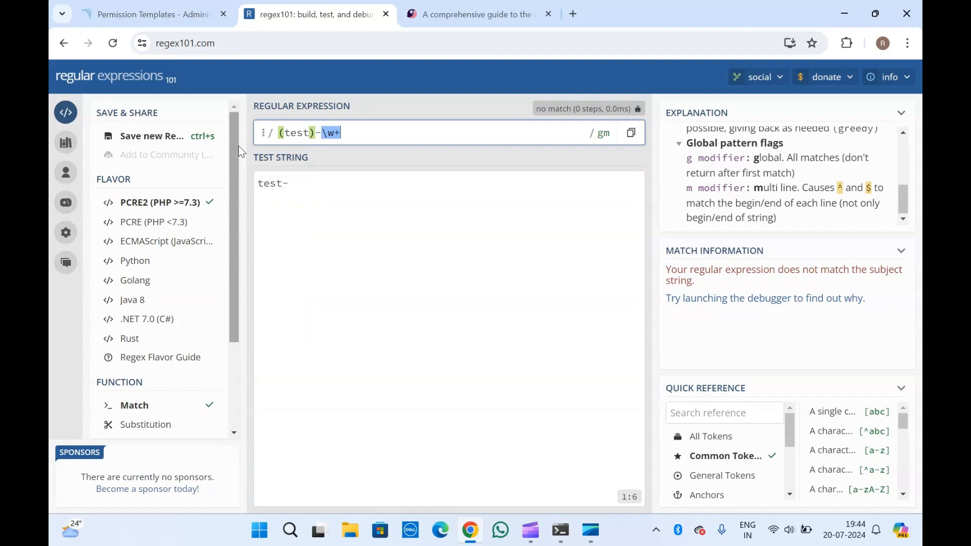
- Replace the whole regular expression with test*
key(BackSpace)
key(BackSpace)
key(BackSpace)
key(BackSpace)
key(BackSpace)
key(BackSpace)
key(BackSpace)
key(BackSpace)
key(BackSpace)
key(BackSpace)
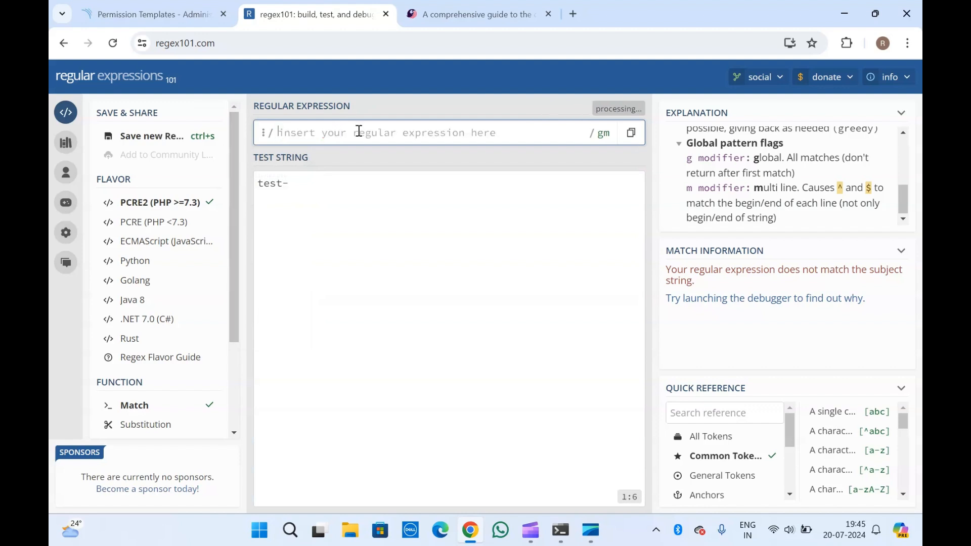
text(test)
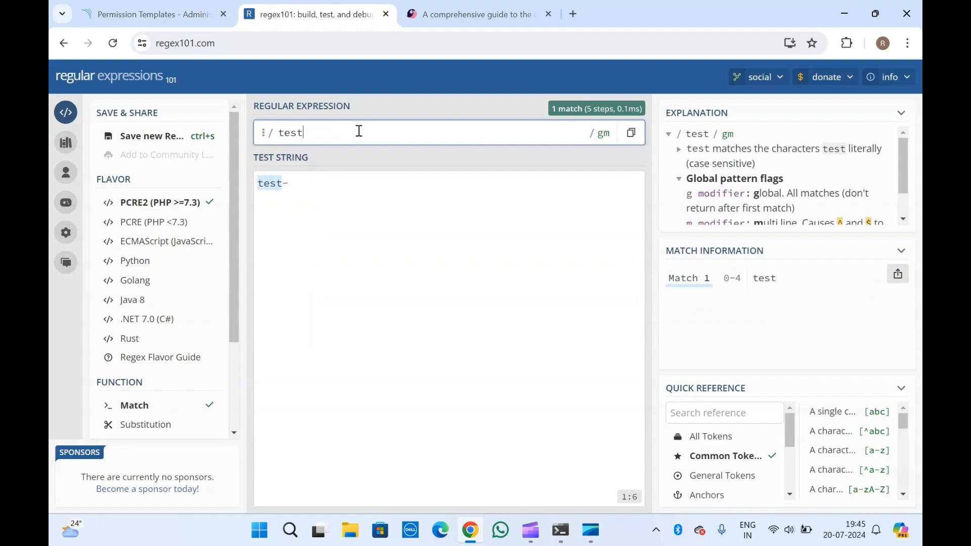
text(*)
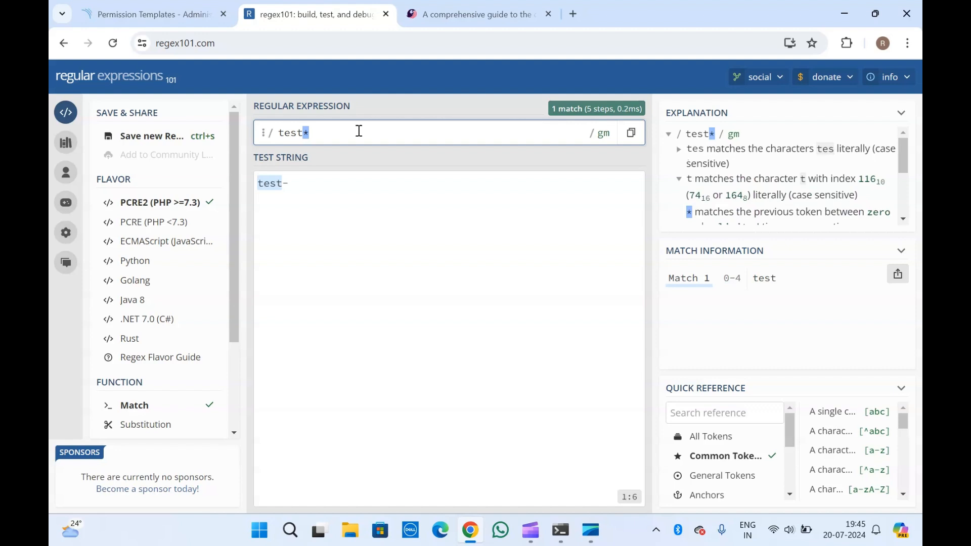
- Remove the hyphen from the test string so it reads "test", and check the match information
click(298, 188)
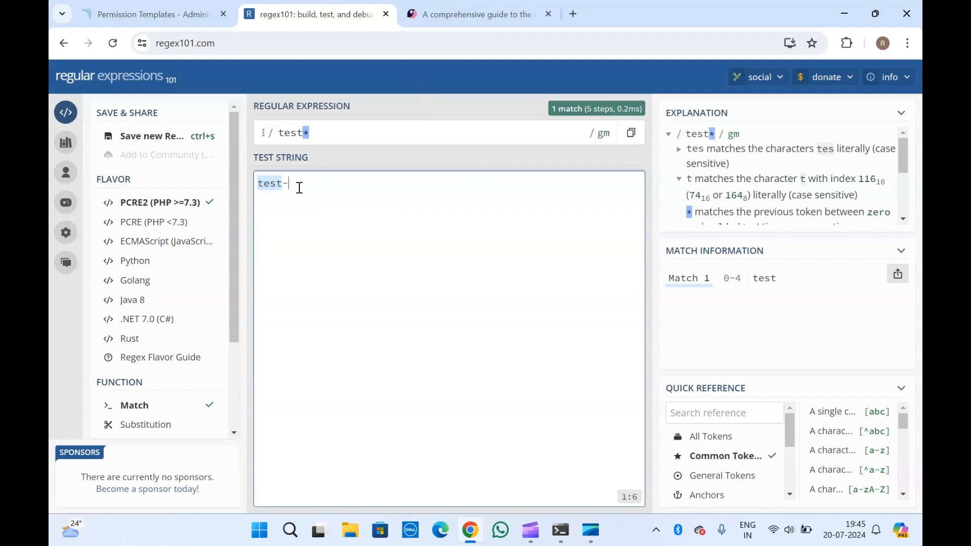
key(BackSpace)
click(754, 285)
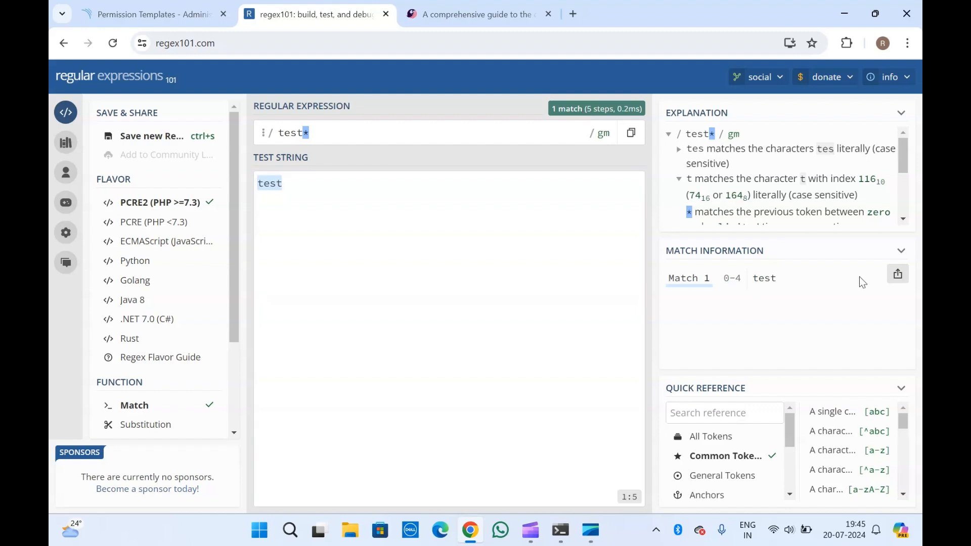
- Replace the test string with "and" and check it against the test* expression
click(901, 251)
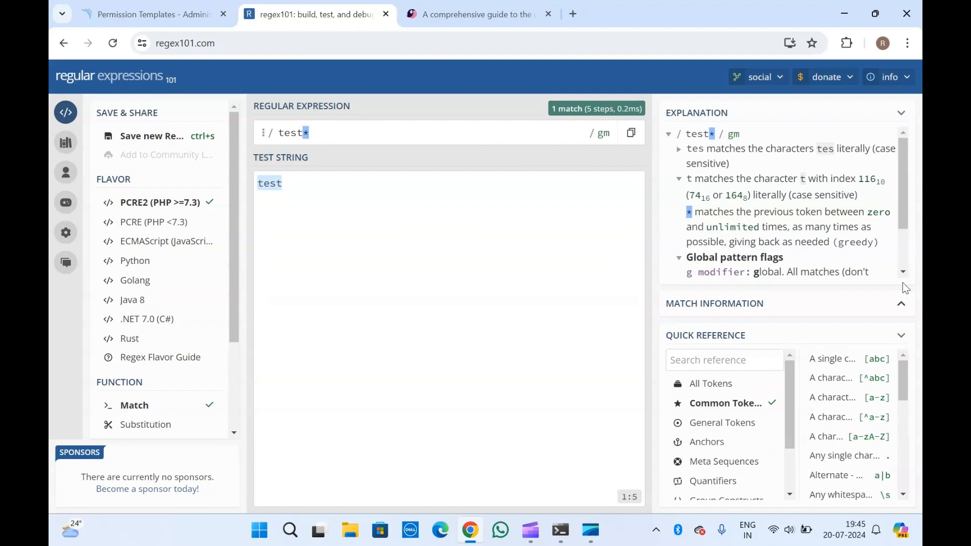
click(903, 304)
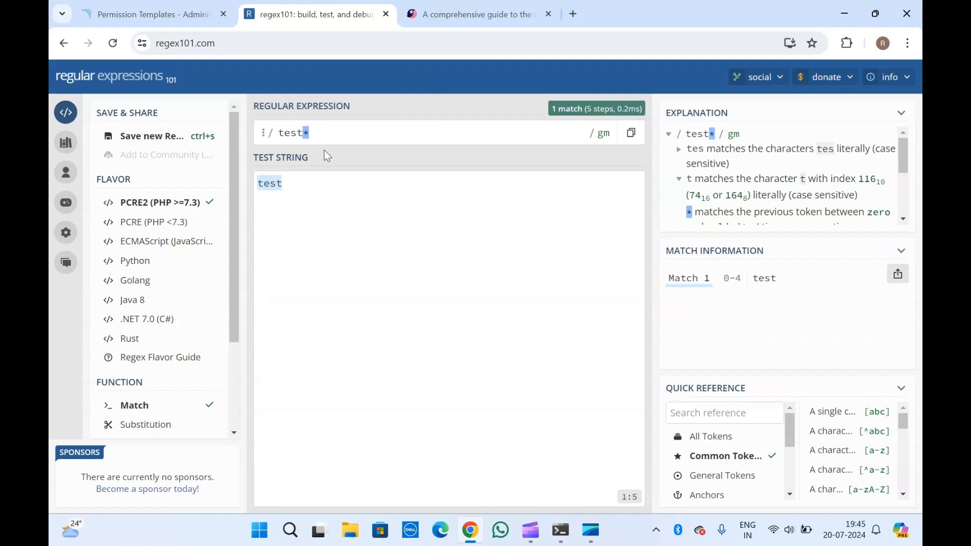
click(294, 187)
key(BackSpace)
key(BackSpace)
key(BackSpace)
key(BackSpace)
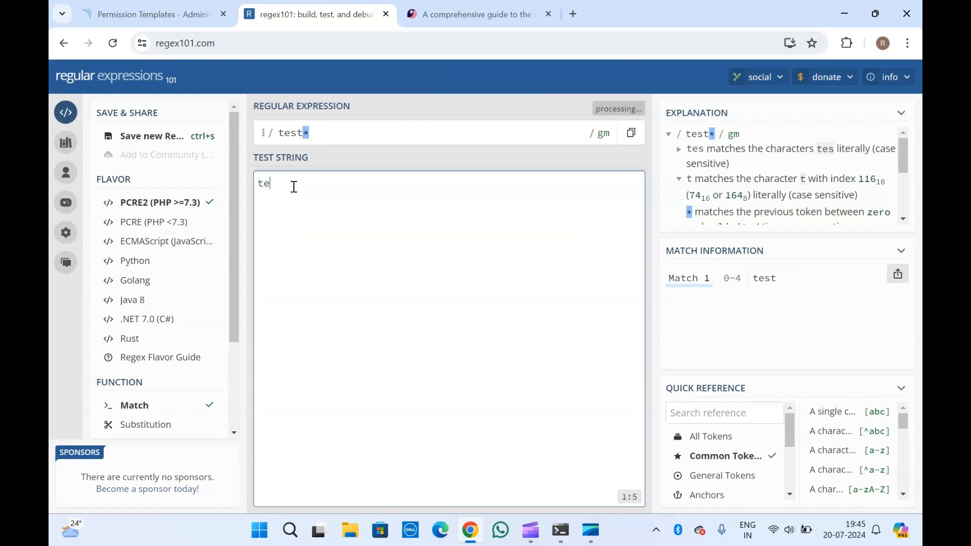
text(and)
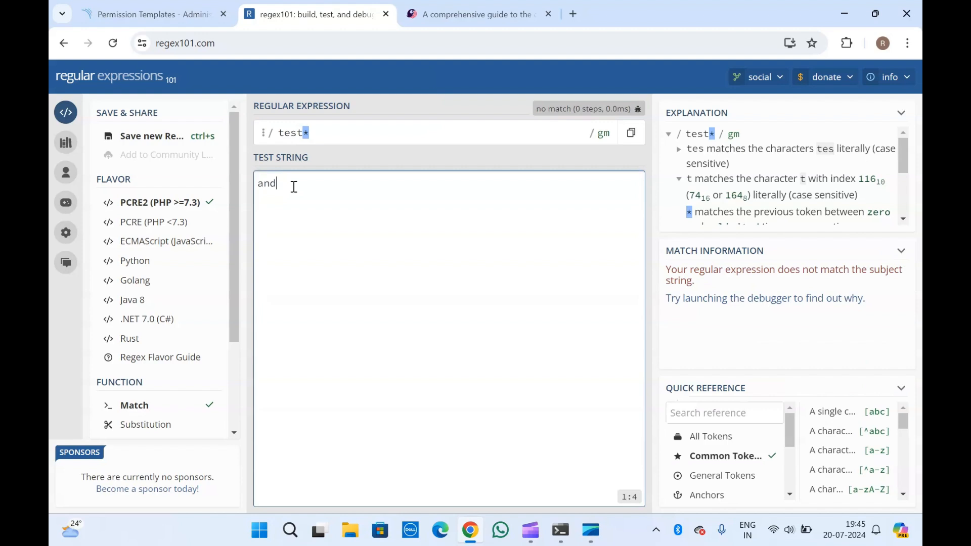
double_click(269, 182)
click(323, 180)
click(326, 133)
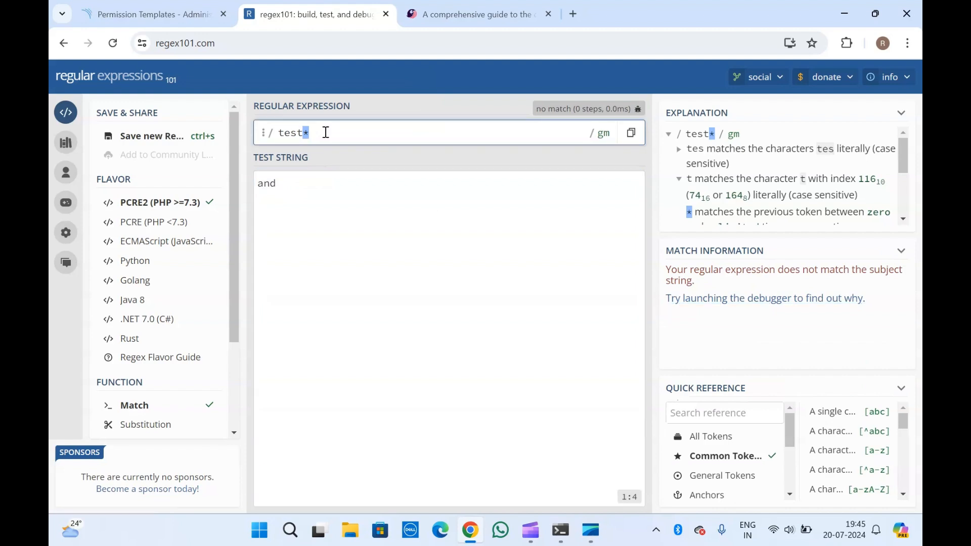
- Review the project key pattern in SonarQube's permission templates, and return to regex101 to compare test* with the test string
click(144, 8)
click(173, 295)
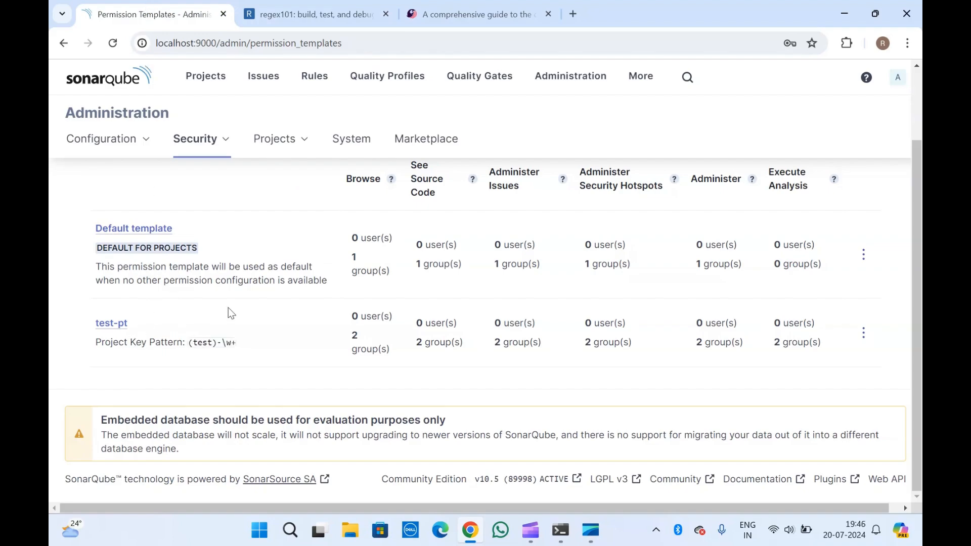
scroll(229, 307, up, 2)
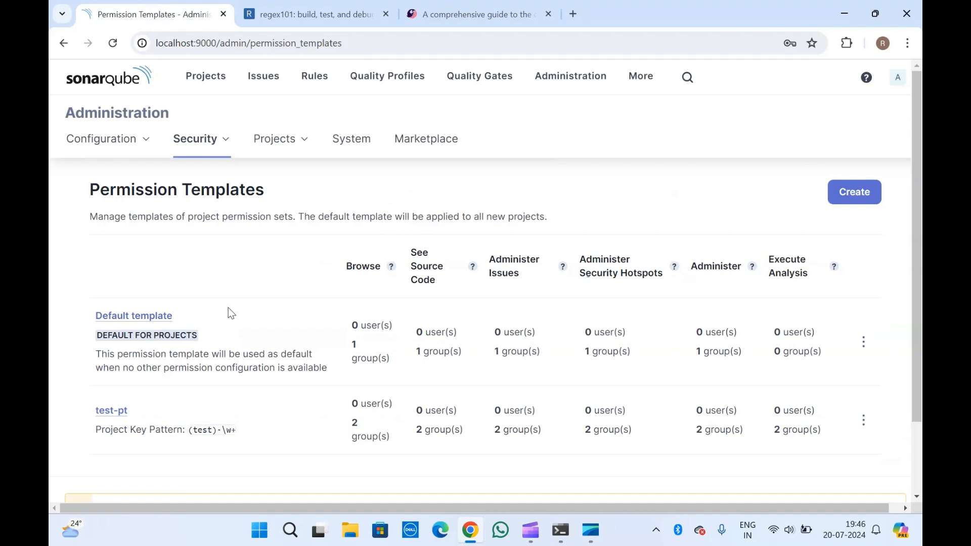
scroll(229, 307, down, 2)
click(261, 15)
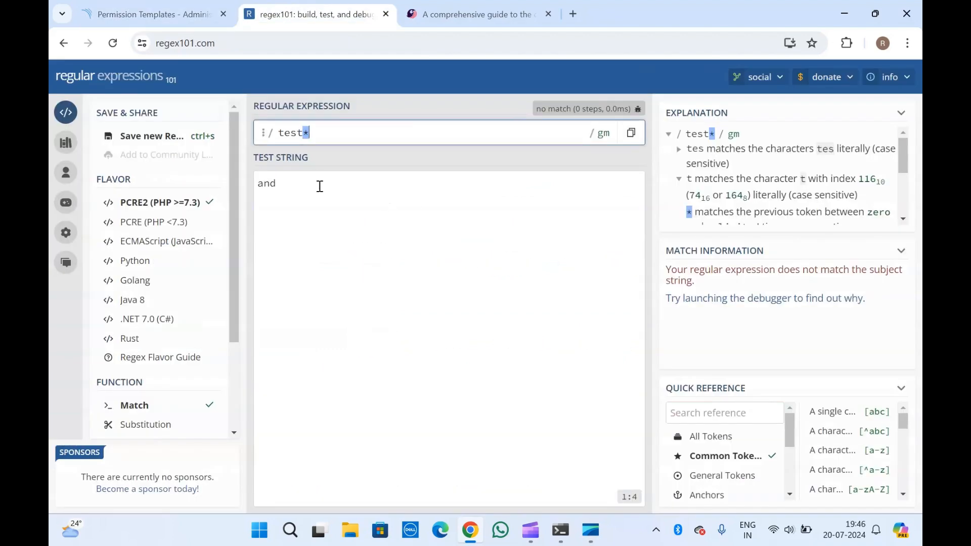
drag(325, 132, 277, 137)
click(331, 134)
click(290, 184)
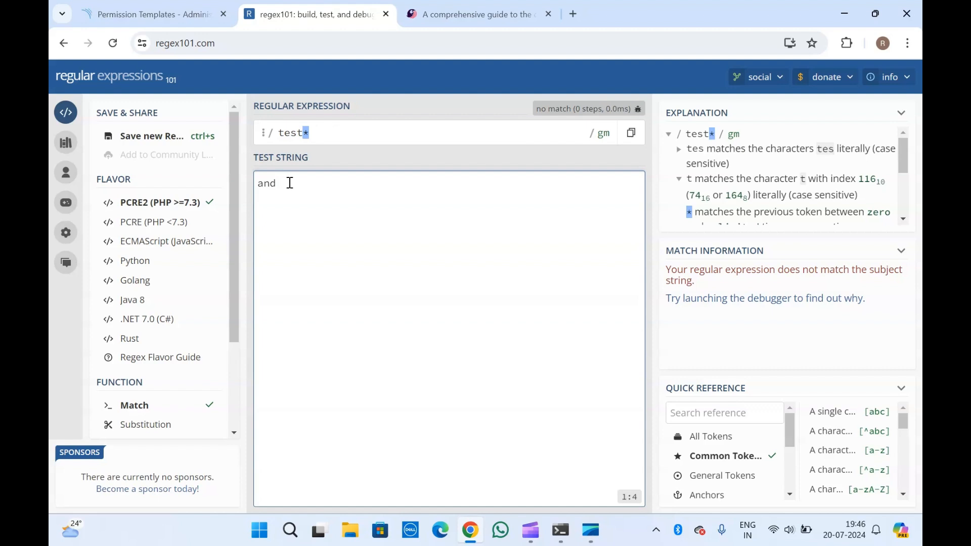
double_click(266, 185)
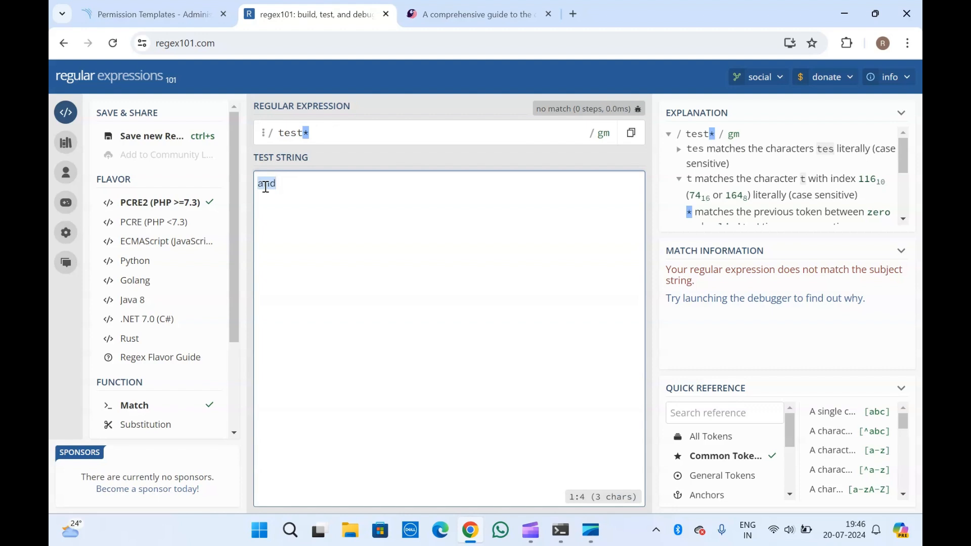
click(302, 184)
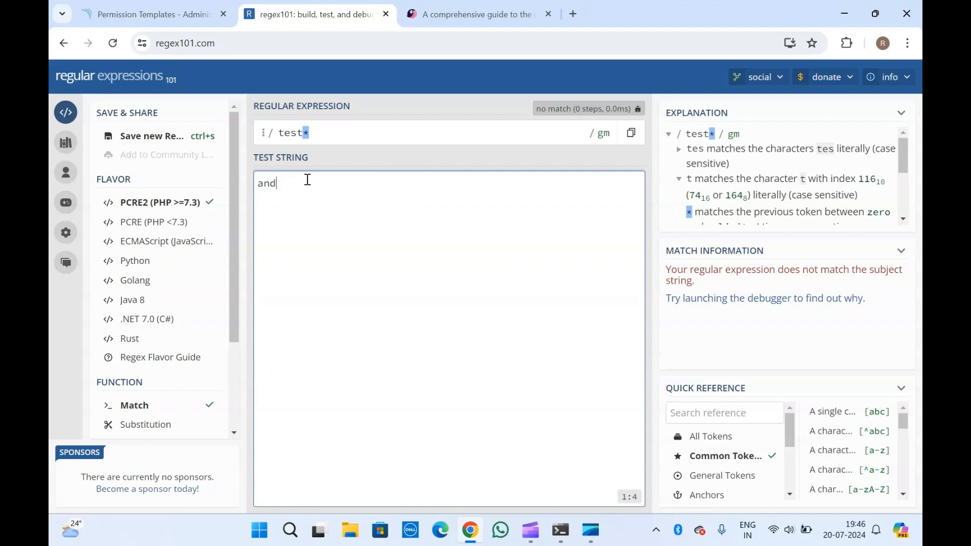
click(317, 131)
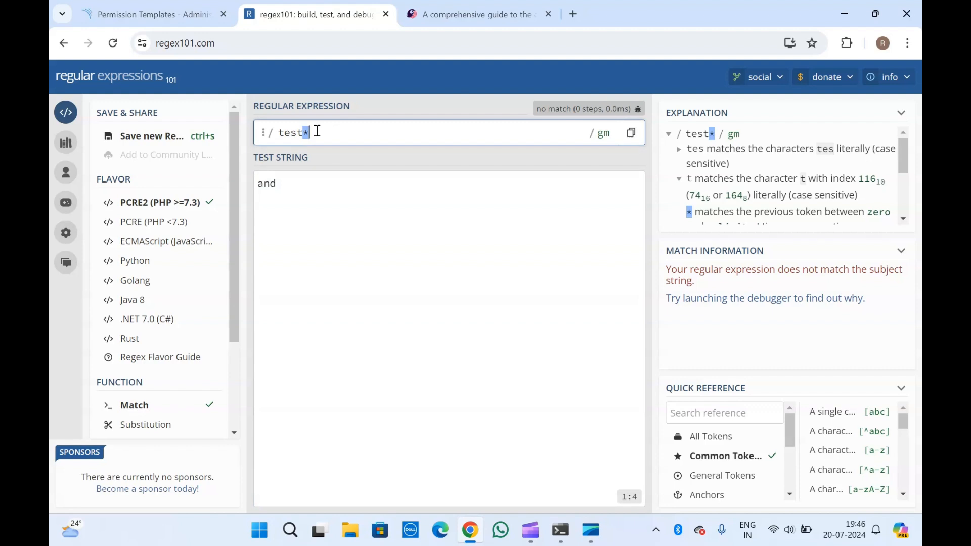
drag(312, 132, 278, 135)
- Change the test string to "test" and compare it with the test* expression
click(289, 182)
key(BackSpace)
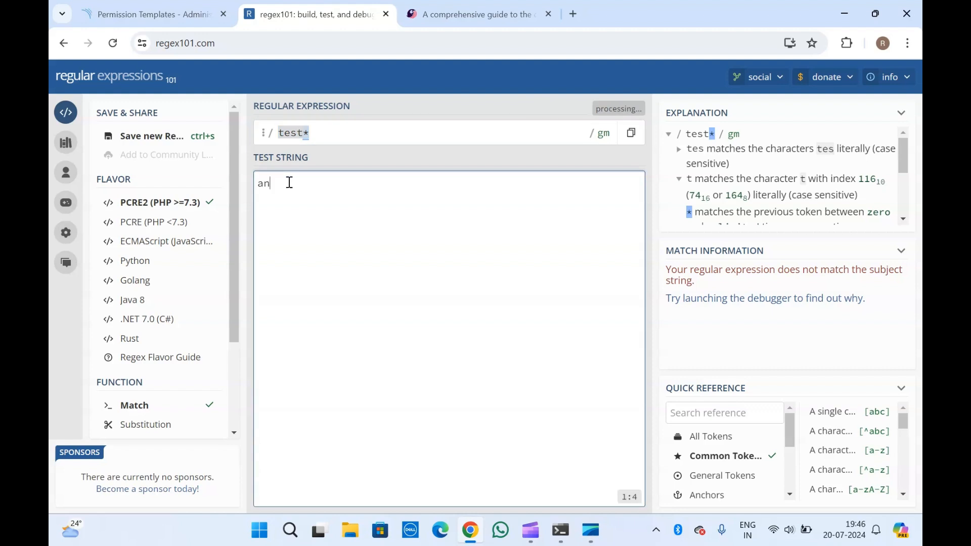
key(BackSpace)
key(BackSpace)
text(test)
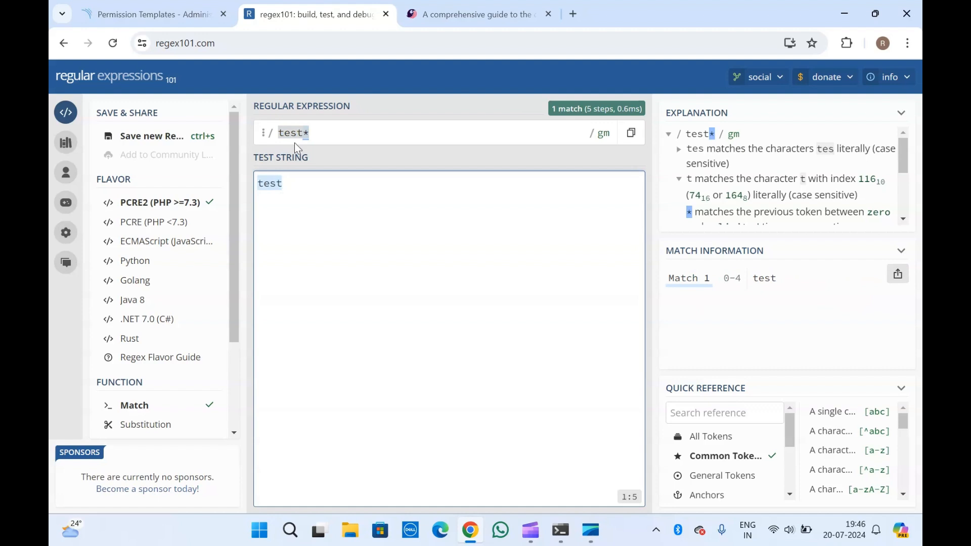
click(302, 132)
click(332, 130)
drag(283, 184, 250, 183)
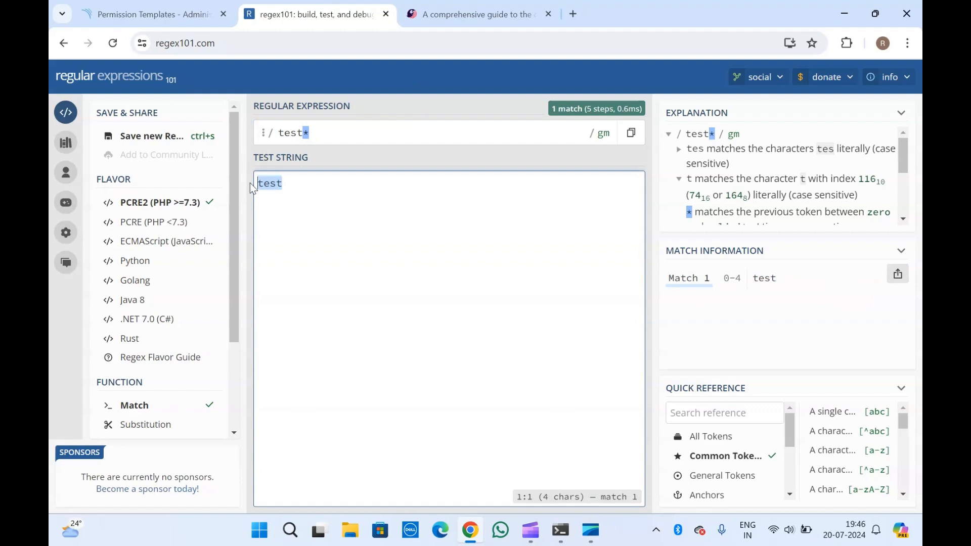
click(322, 128)
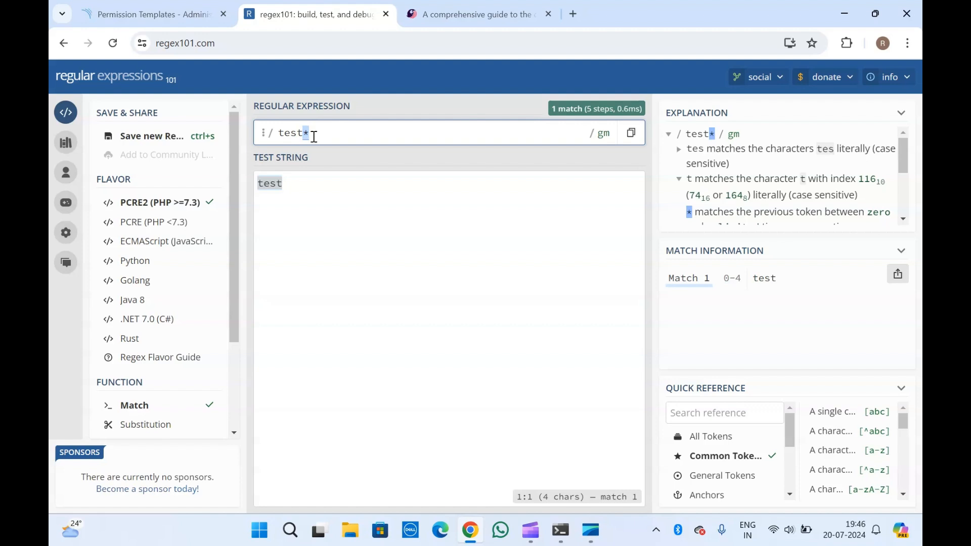
click(290, 184)
drag(289, 184, 257, 187)
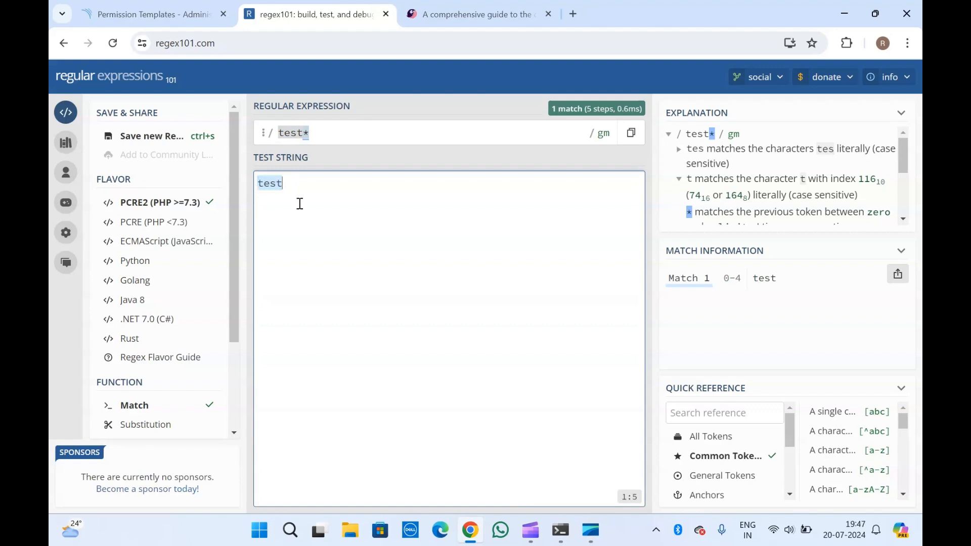
- Switch to SonarQube's Permission Templates page and start creating a new permission template
click(152, 14)
scroll(236, 342, up, 2)
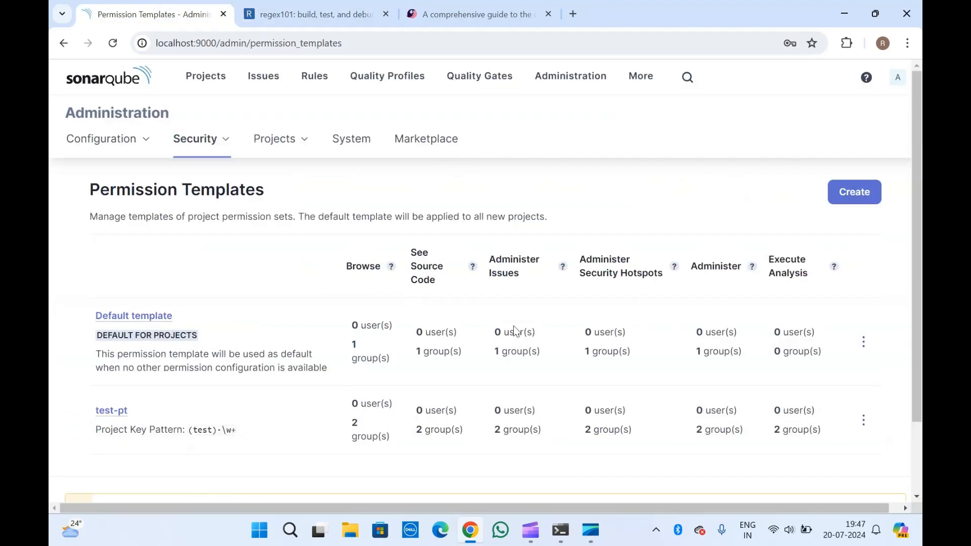
click(836, 191)
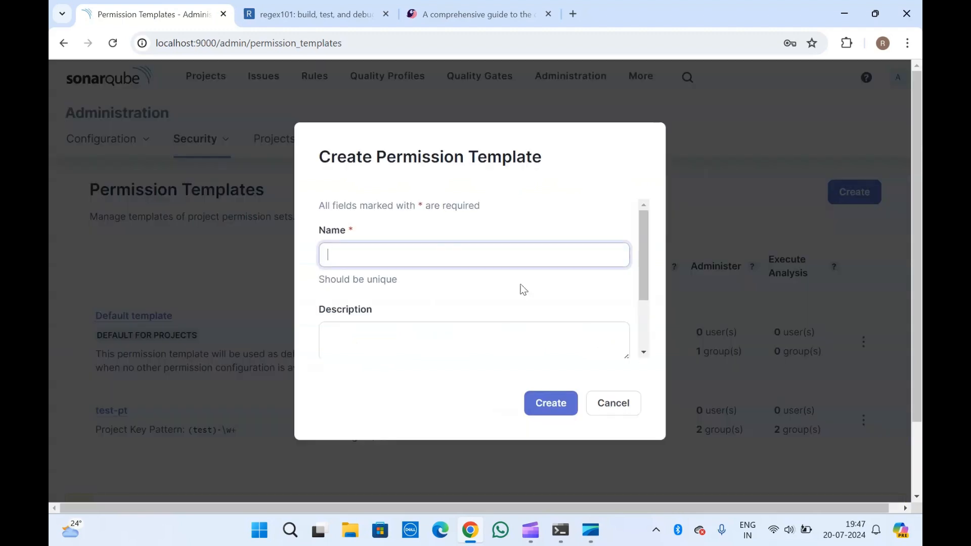
click(457, 253)
scroll(458, 252, down, 2)
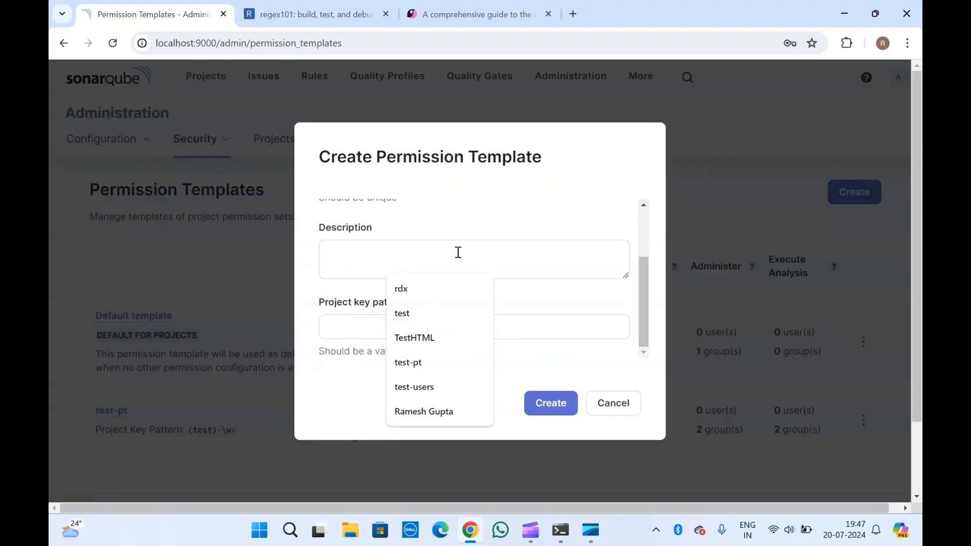
click(344, 332)
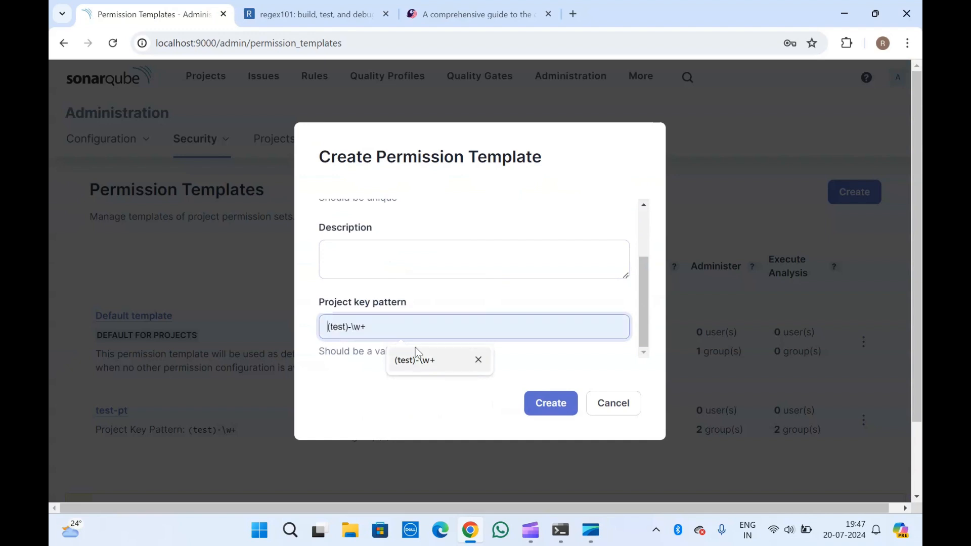
click(423, 355)
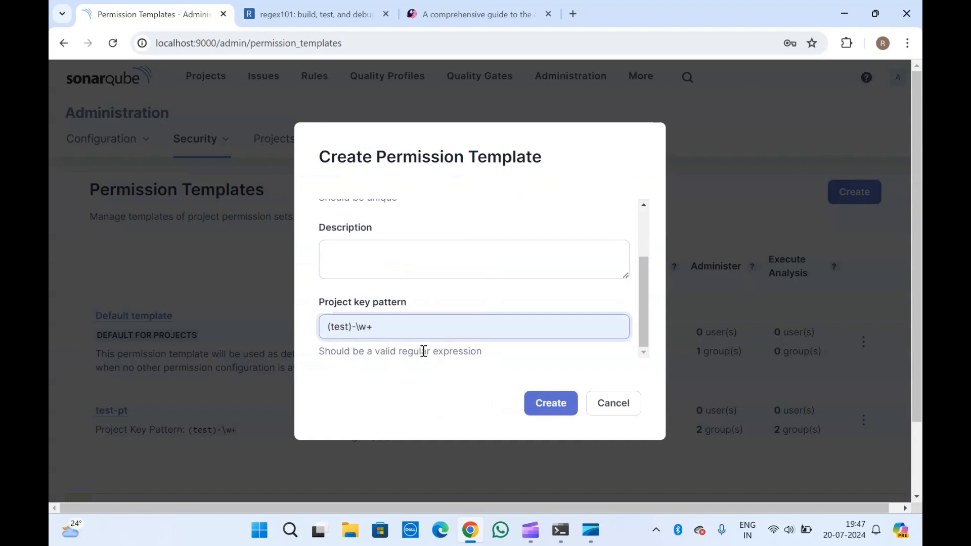
key(BackSpace)
key(BackSpace)
key(BackSpace)
key(BackSpace)
key(BackSpace)
key(BackSpace)
key(BackSpace)
key(BackSpace)
key(BackSpace)
key(BackSpace)
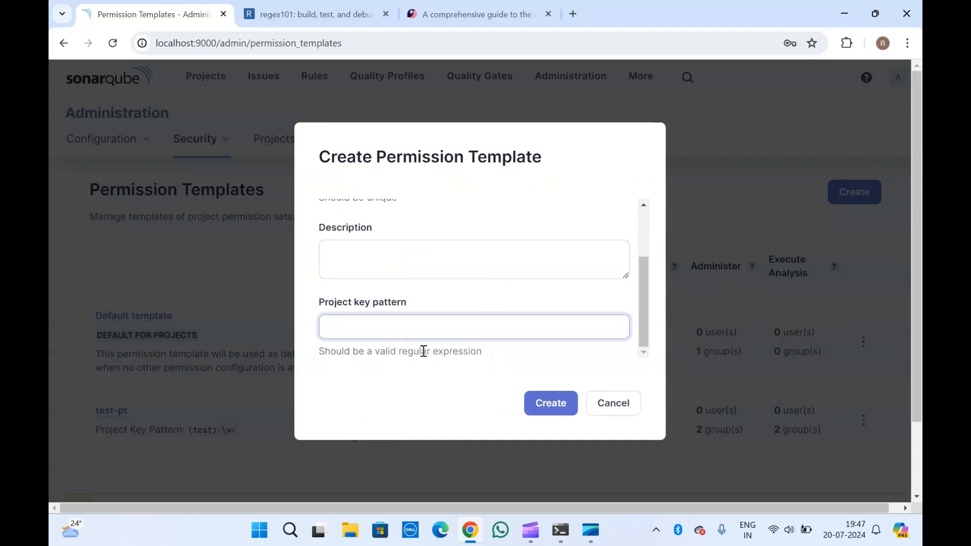
- Enter *.test* as the new permission template's project key pattern
click(416, 332)
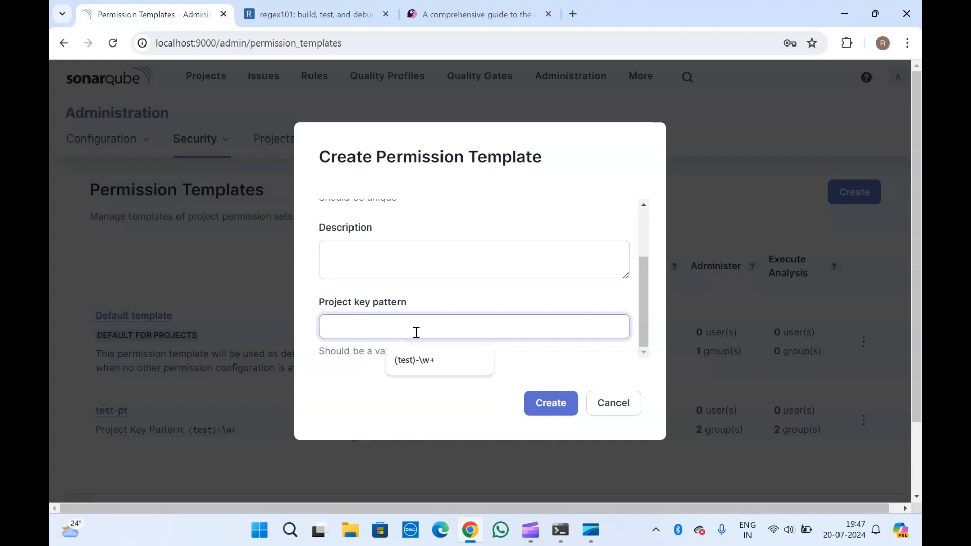
text(*test)
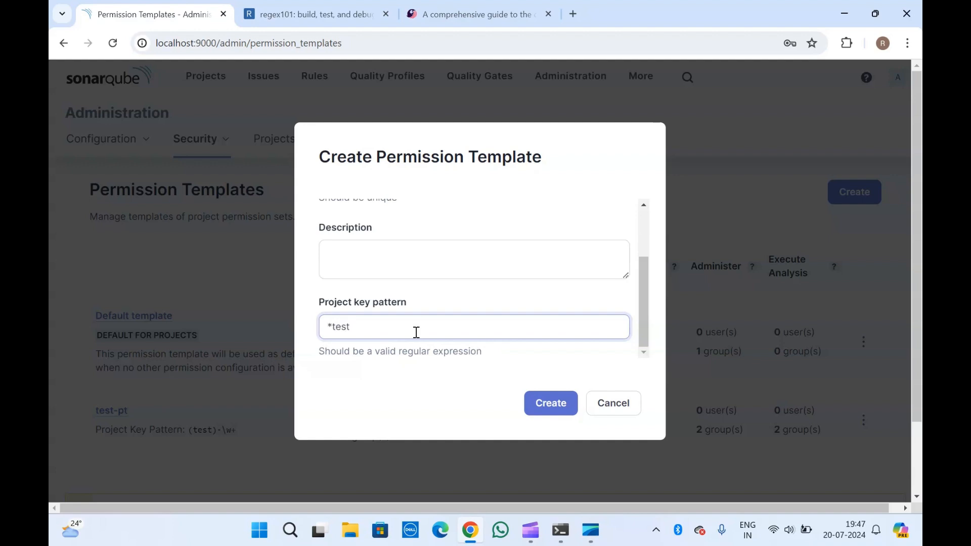
key(Left)
key(Left)
key(Left)
key(Left)
text(.)
key(Right)
key(Right)
key(Right)
key(Right)
text(*)
- Examine the individual parts of the *.test* project key pattern
double_click(344, 327)
click(355, 310)
click(362, 327)
drag(329, 327, 353, 326)
click(352, 327)
drag(352, 327, 333, 327)
click(403, 309)
scroll(403, 309, up, 2)
scroll(403, 309, down, 2)
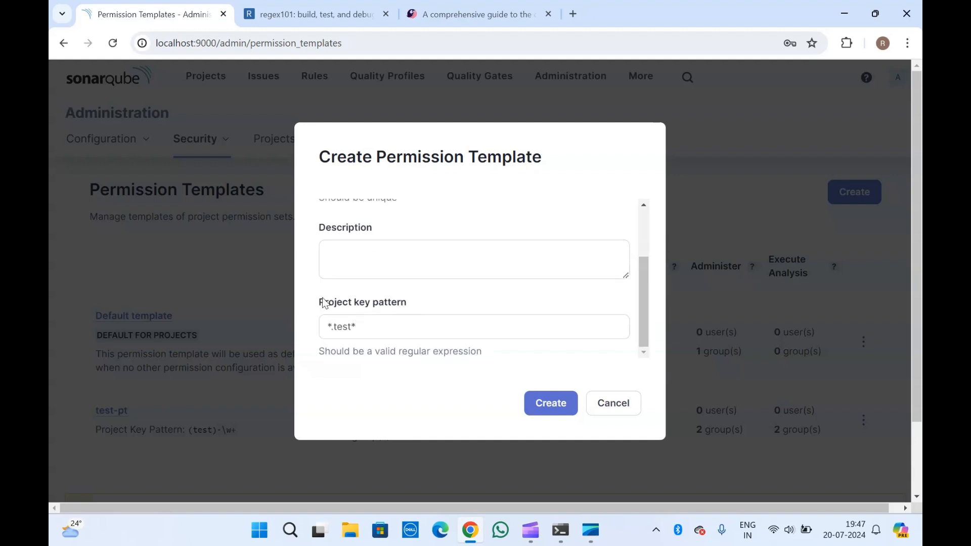
- Review the project key pattern's regular expression requirement together with the template's name and description fields
drag(324, 303, 455, 348)
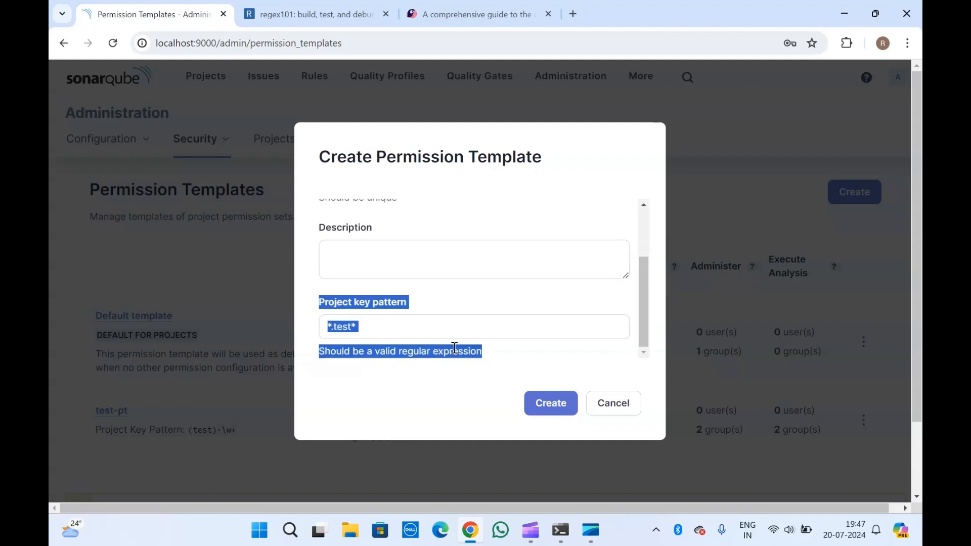
click(477, 347)
scroll(478, 347, up, 2)
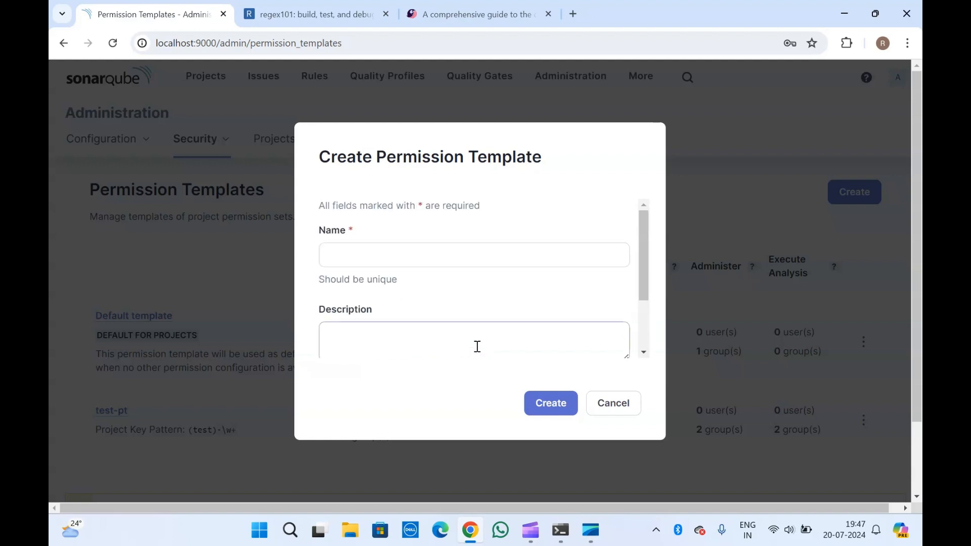
scroll(477, 347, down, 2)
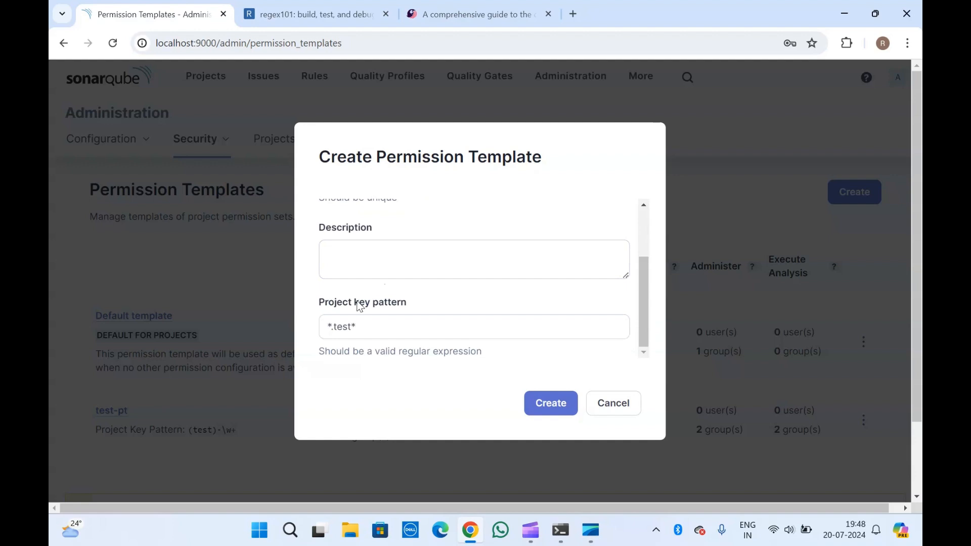
click(355, 333)
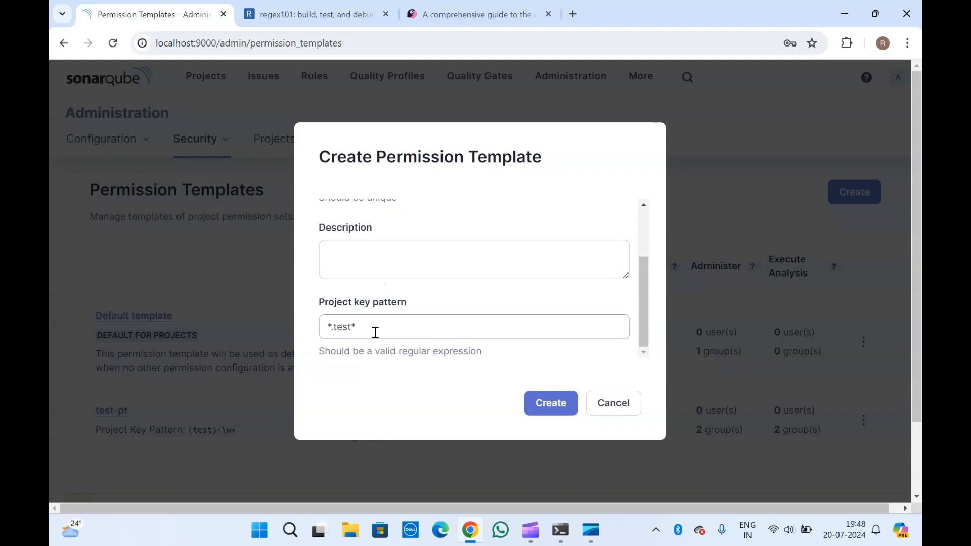
click(376, 332)
scroll(545, 307, up, 3)
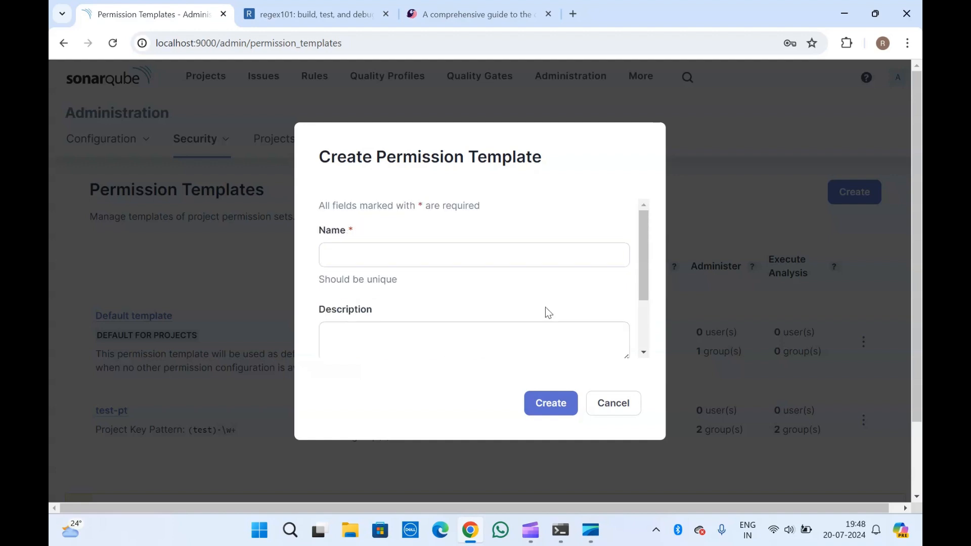
scroll(545, 308, down, 3)
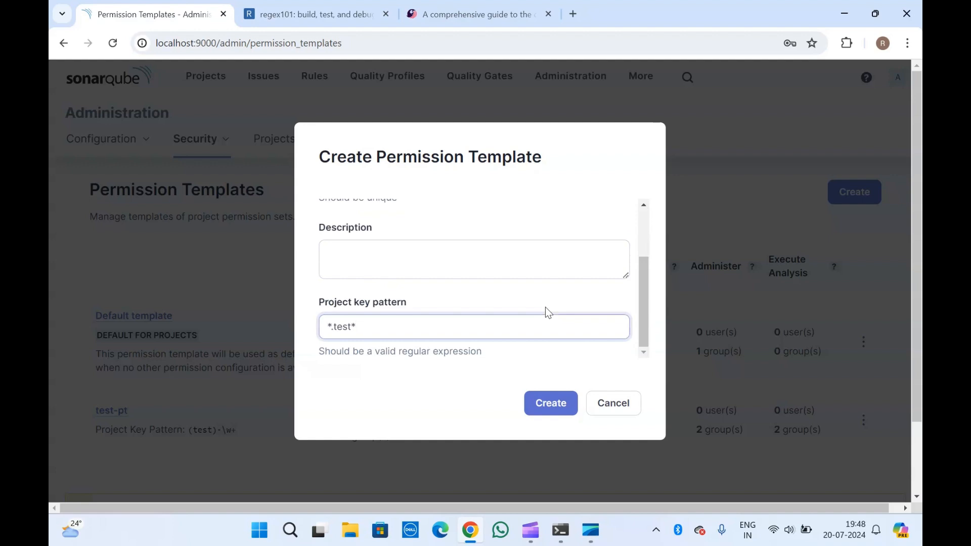
click(376, 220)
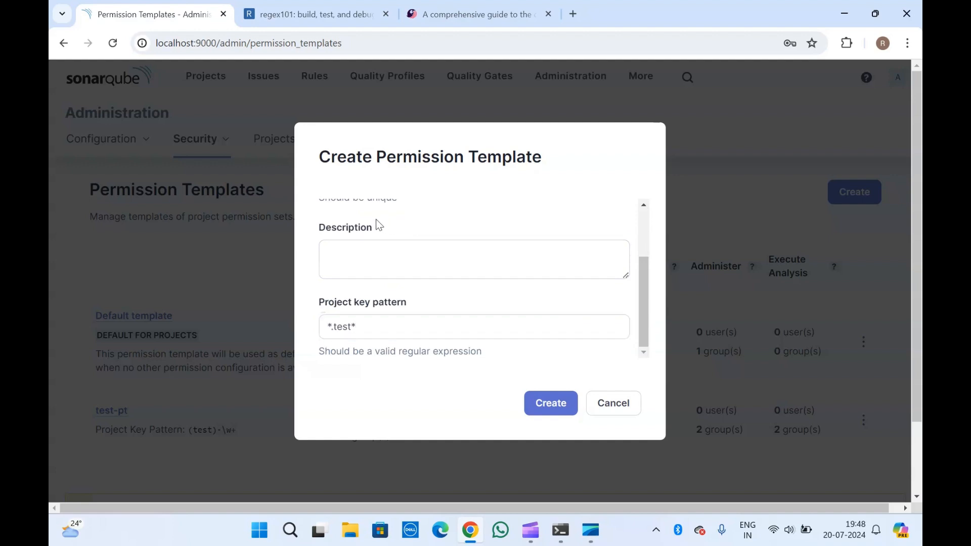